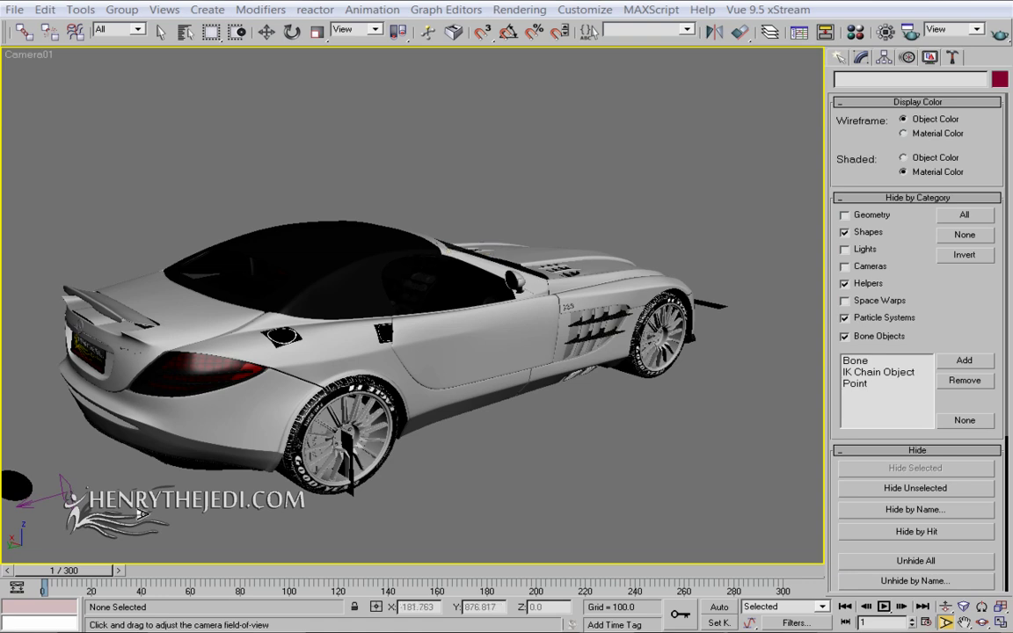
Scrub the Camera01 animation to preview the roof folding, then orbit to a front three-quarter view
{"action": "left_click_drag", "start_coordinate": [79, 578], "coordinate": [85, 581]}
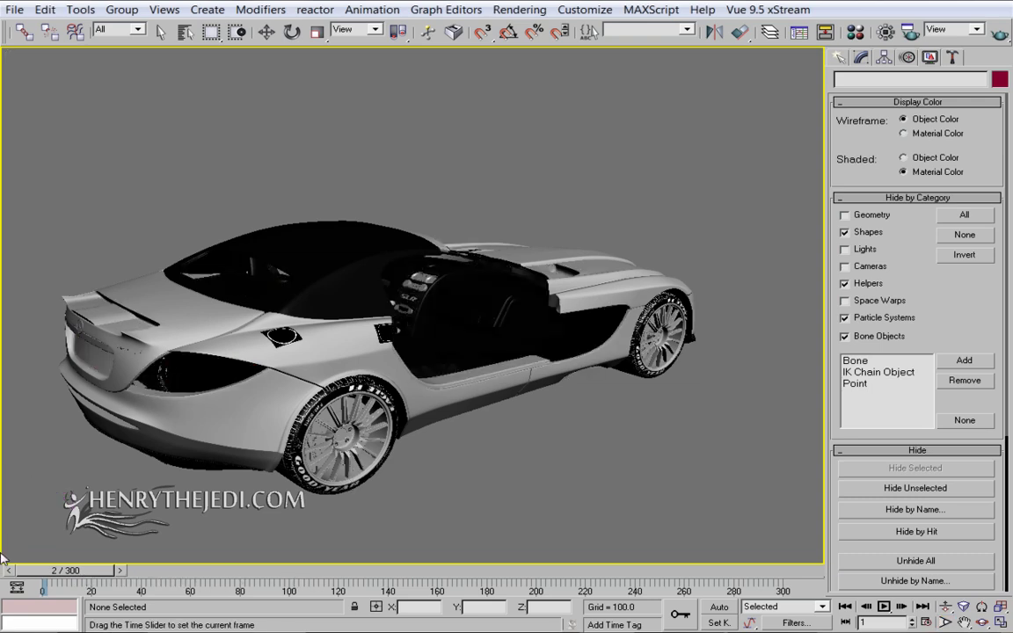
{"action": "left_click_drag", "start_coordinate": [315, 582], "coordinate": [683, 579]}
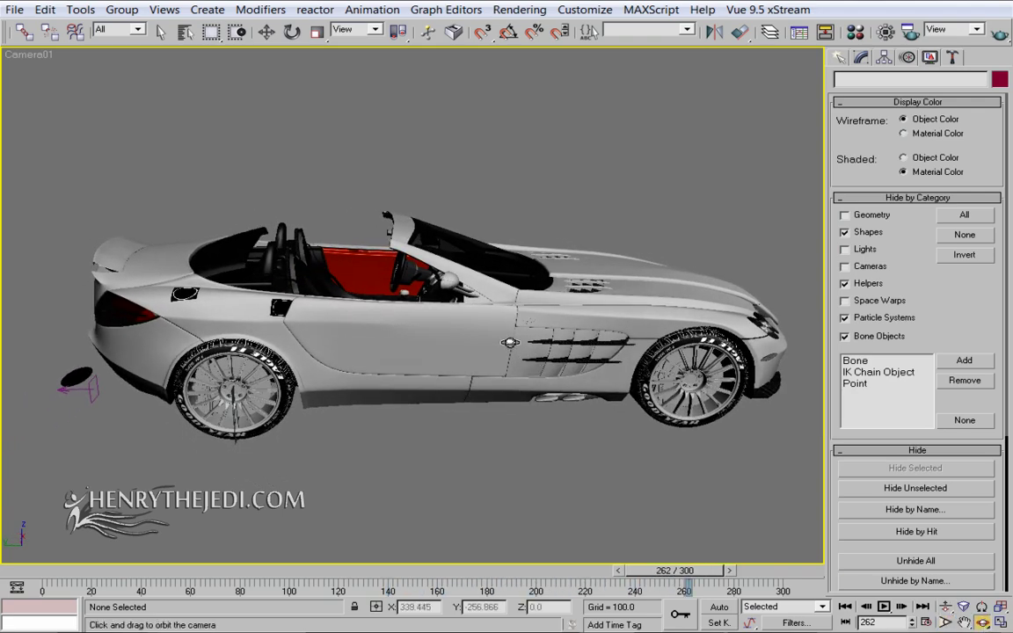
{"action": "left_click_drag", "start_coordinate": [511, 343], "coordinate": [361, 421]}
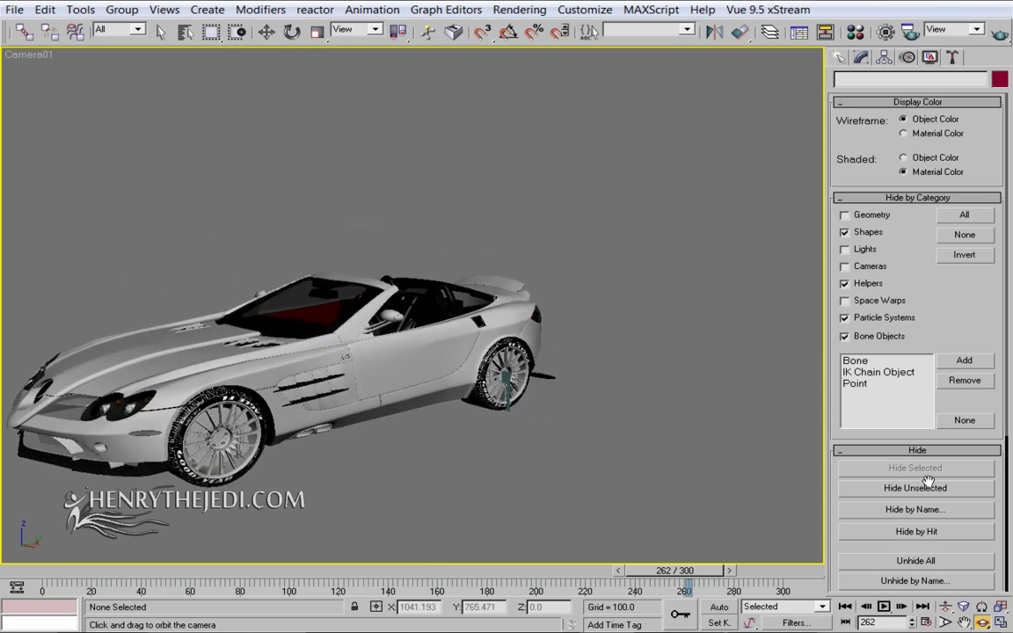
Switch the viewport to Perspective and zoom in on the car's cockpit
{"action": "right_click", "coordinate": [25, 56]}
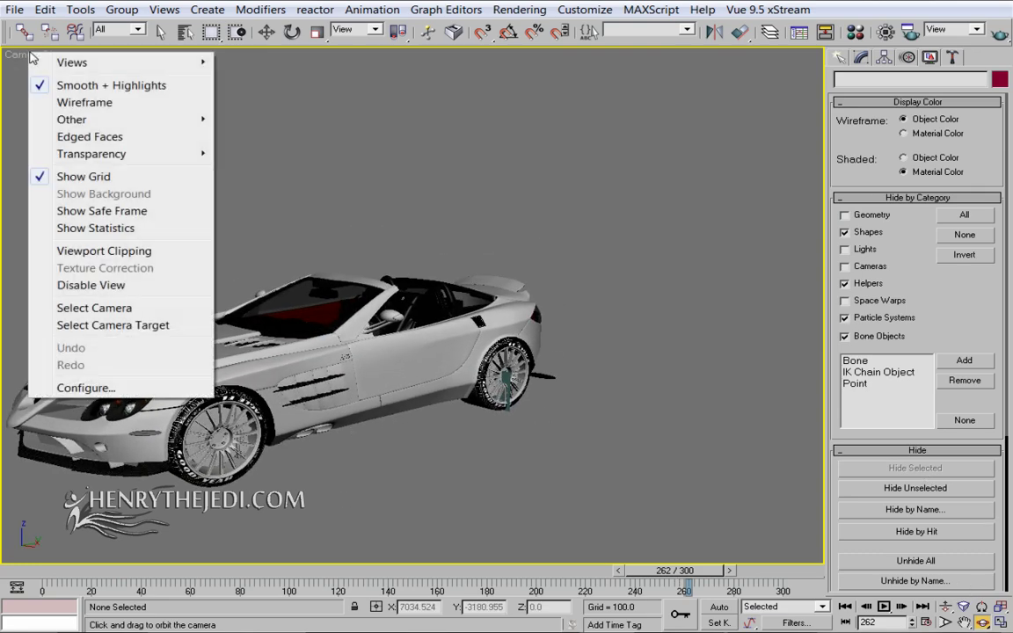
{"action": "mouse_move", "coordinate": [95, 60]}
{"action": "left_click", "coordinate": [246, 81]}
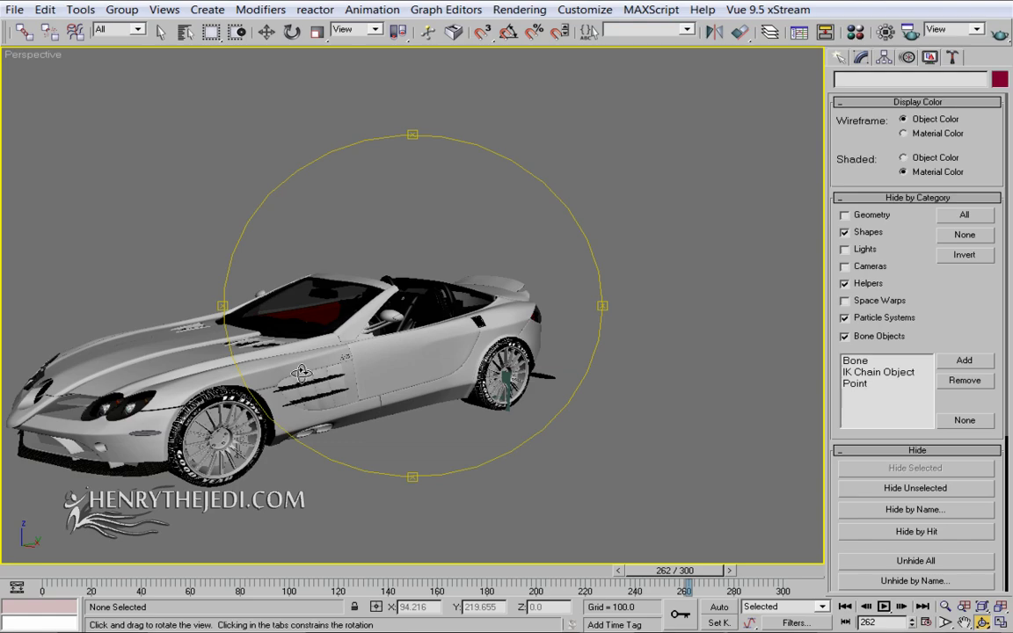
{"action": "scroll", "coordinate": [430, 292], "scroll_direction": "up", "scroll_amount": 5}
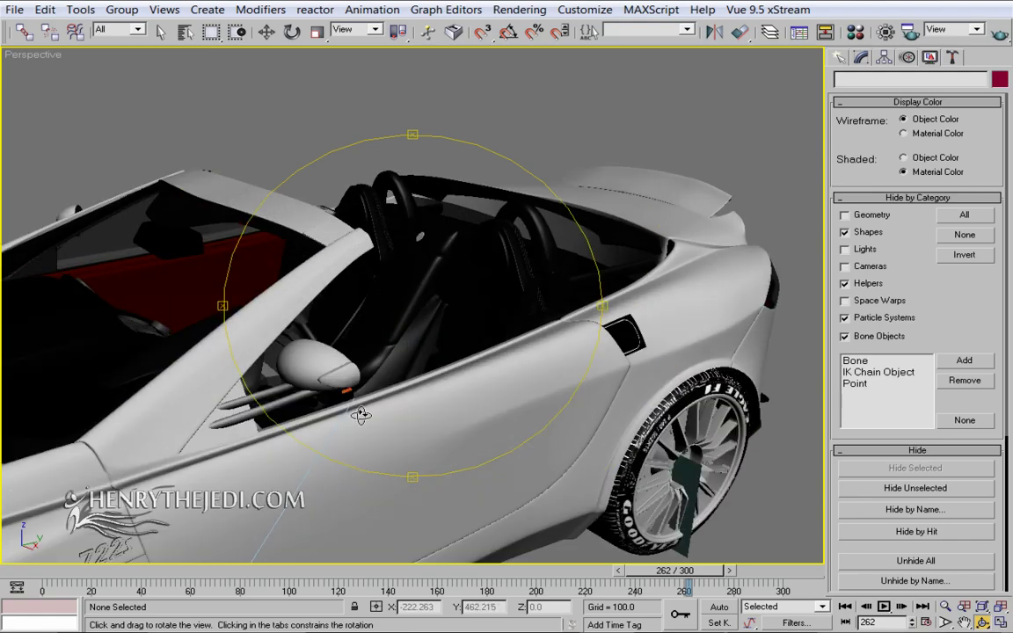
{"action": "left_click_drag", "start_coordinate": [361, 415], "coordinate": [380, 356]}
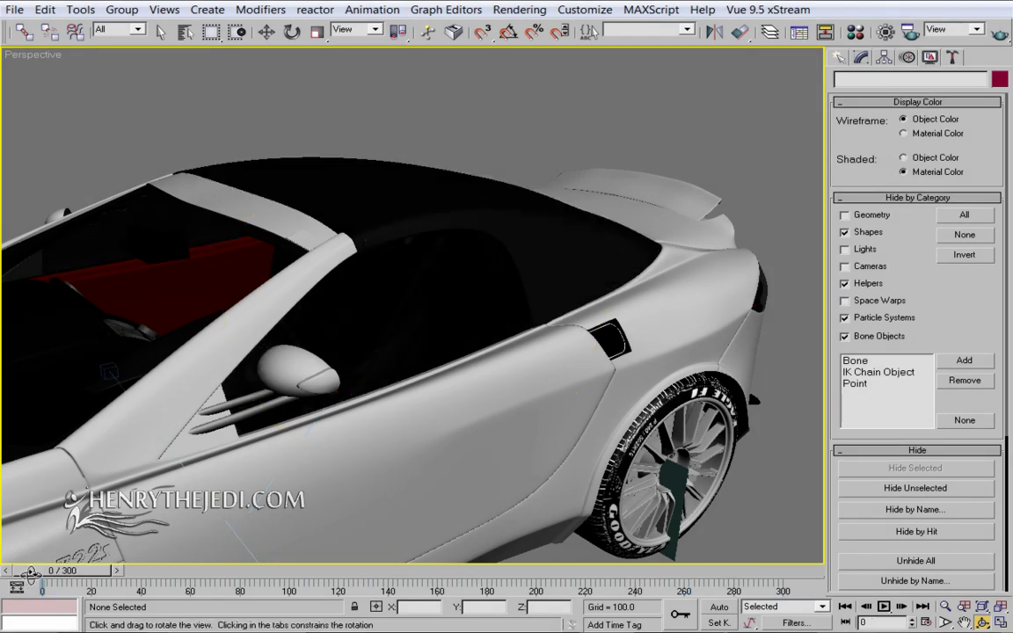
Scrub the timeline to watch the roof open and close, orbiting to show the cabin and rear deck
{"action": "left_click_drag", "start_coordinate": [30, 572], "coordinate": [442, 581]}
{"action": "left_click_drag", "start_coordinate": [439, 284], "coordinate": [224, 322]}
{"action": "left_click_drag", "start_coordinate": [469, 570], "coordinate": [205, 571]}
{"action": "left_click_drag", "start_coordinate": [96, 570], "coordinate": [195, 494]}
{"action": "key", "text": "ctrl+r"}
Orbit around the cabin toward the rear deck and unhide the helper slider controls
{"action": "left_click_drag", "start_coordinate": [299, 328], "coordinate": [167, 111]}
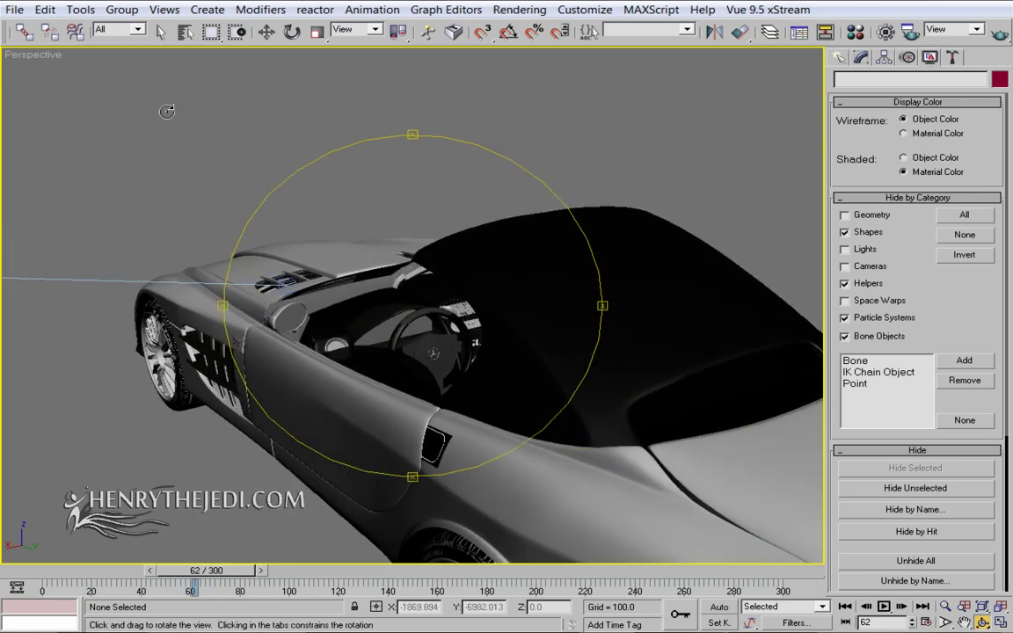
{"action": "left_click", "coordinate": [160, 35]}
{"action": "middle_click_drag", "start_coordinate": [554, 267], "coordinate": [767, 305], "text": "alt"}
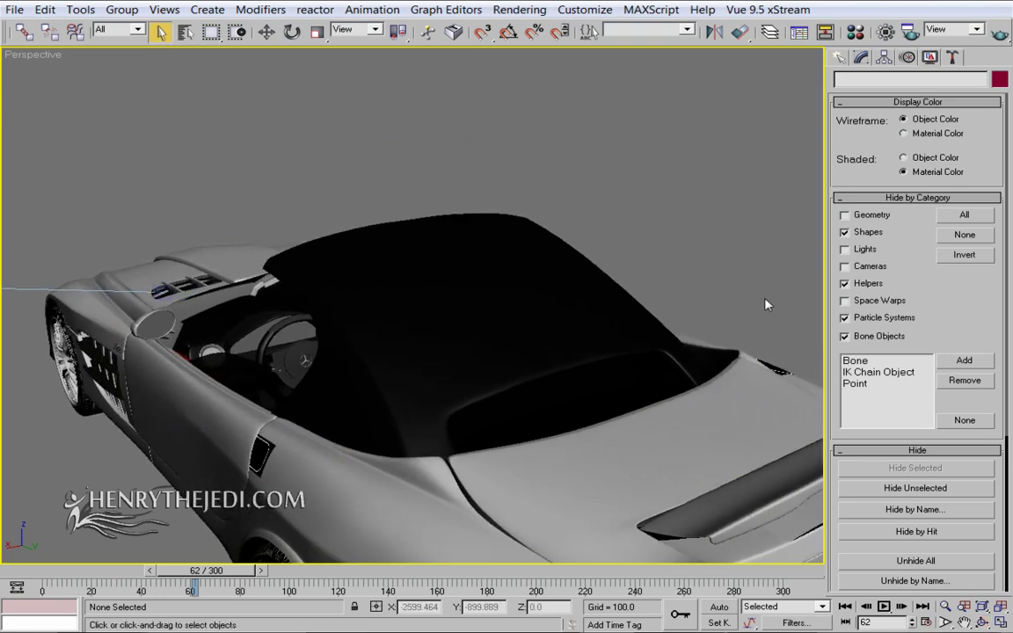
{"action": "left_click", "coordinate": [864, 287]}
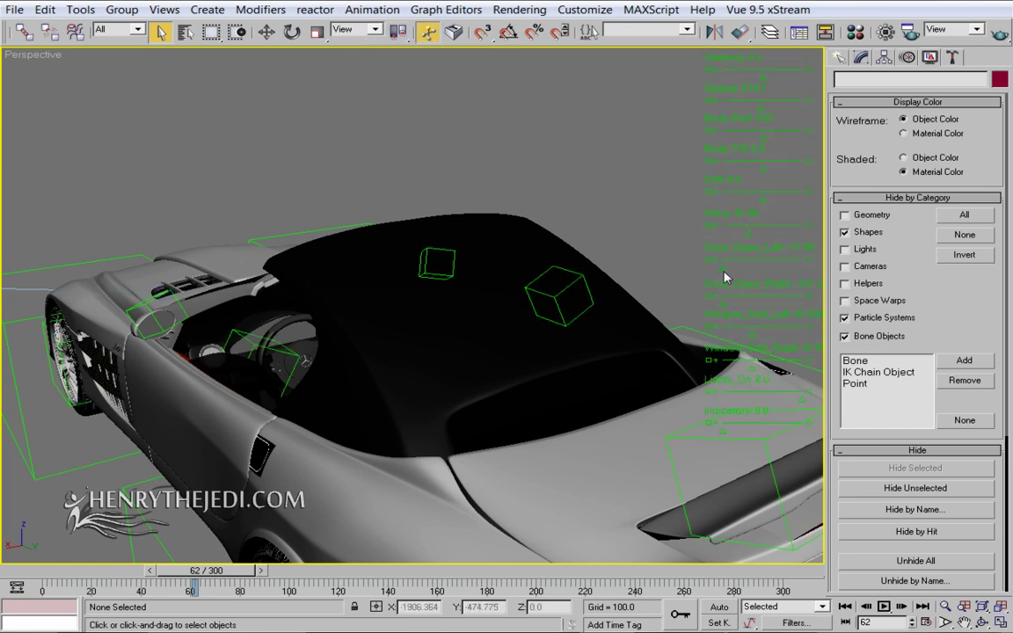
Swing both gullwing doors open with the Door_Open Left and Right sliders, then hide helpers again
{"action": "left_click_drag", "start_coordinate": [725, 278], "coordinate": [827, 275]}
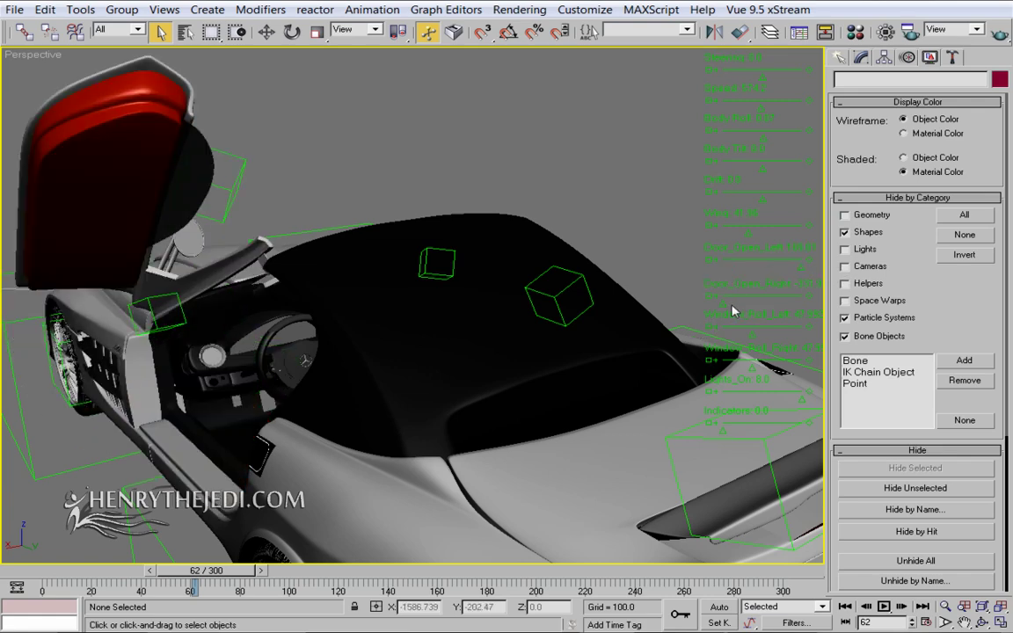
{"action": "left_click_drag", "start_coordinate": [724, 303], "coordinate": [857, 283]}
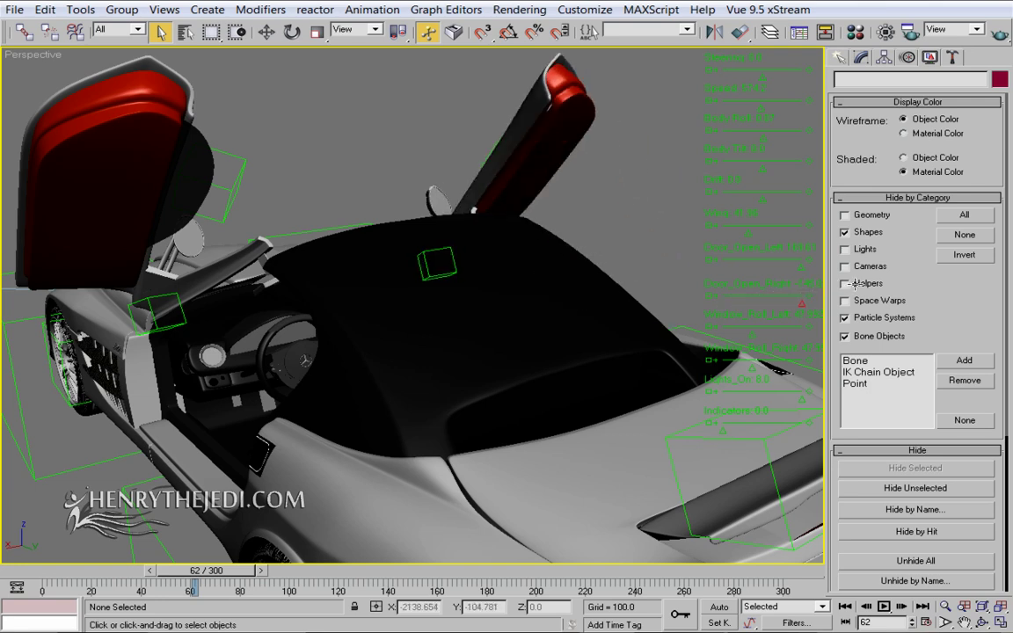
{"action": "left_click", "coordinate": [863, 285]}
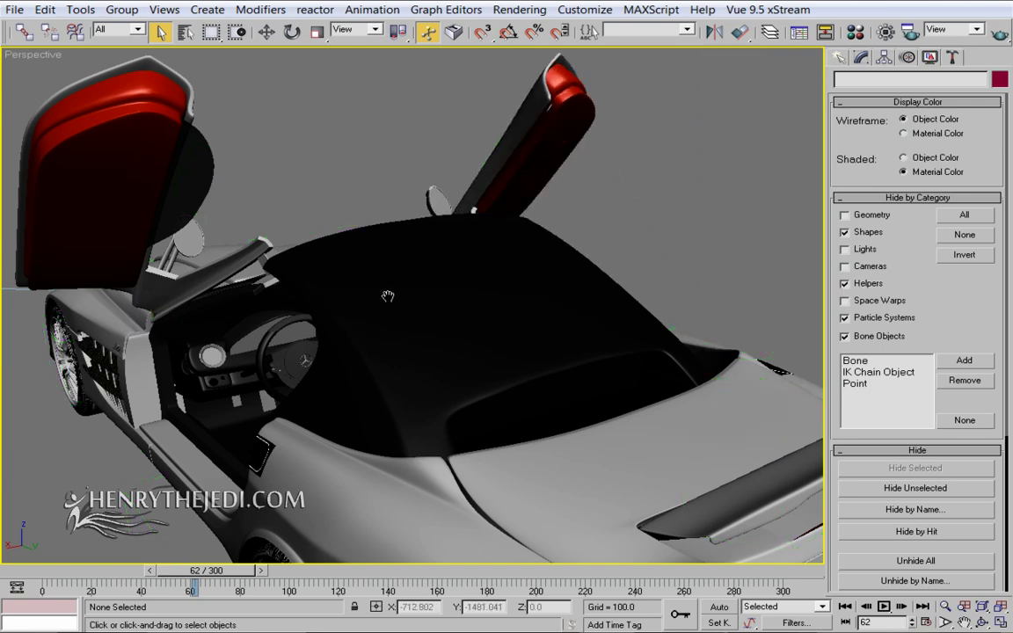
{"action": "middle_click_drag", "start_coordinate": [388, 296], "coordinate": [390, 293]}
{"action": "left_click_drag", "start_coordinate": [248, 570], "coordinate": [656, 565]}
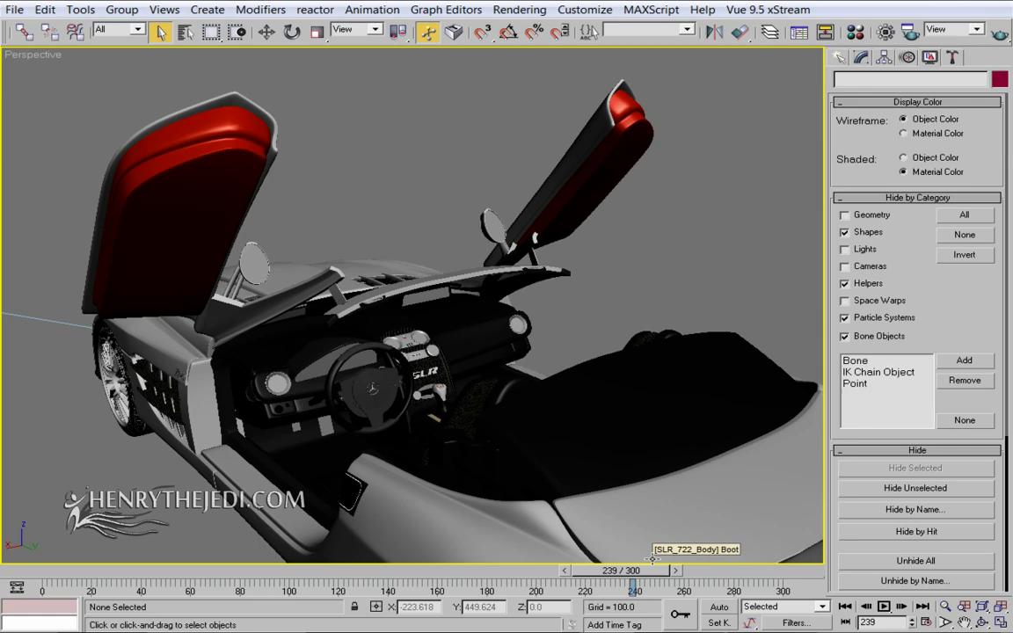
Orbit around the car while scrubbing from frame 47 to 127 to play the doors, ending at a rear three-quarter view
{"action": "key", "text": "ctrl+r"}
{"action": "left_click_drag", "start_coordinate": [317, 286], "coordinate": [474, 241]}
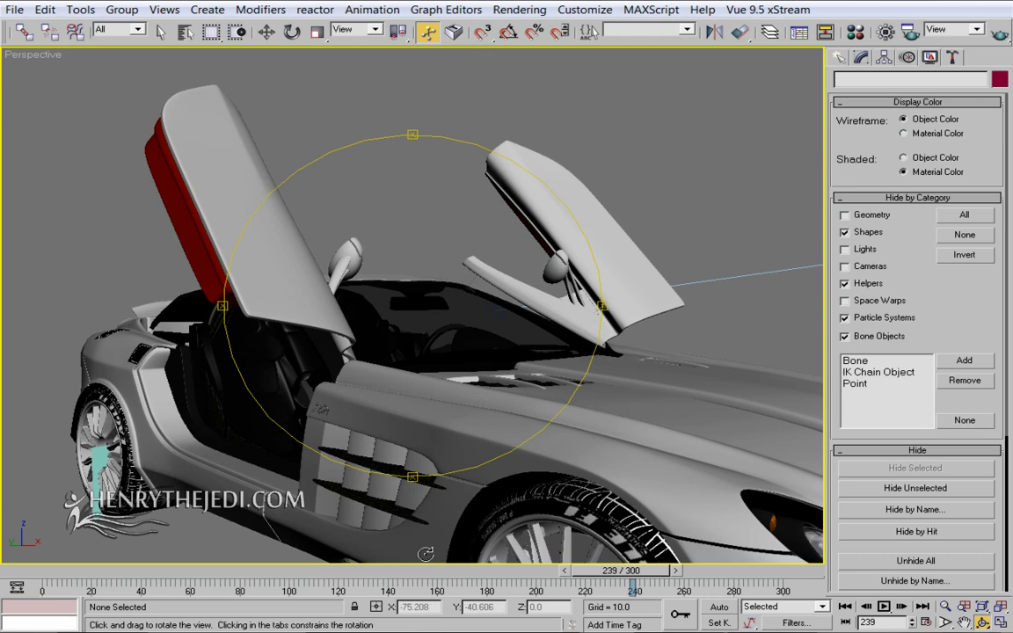
{"action": "left_click", "coordinate": [173, 570]}
{"action": "left_click_drag", "start_coordinate": [242, 576], "coordinate": [200, 569]}
{"action": "scroll", "coordinate": [338, 405], "scroll_direction": "down", "scroll_amount": 5}
{"action": "left_click_drag", "start_coordinate": [339, 405], "coordinate": [440, 351]}
{"action": "scroll", "coordinate": [425, 332], "scroll_direction": "up", "scroll_amount": 5}
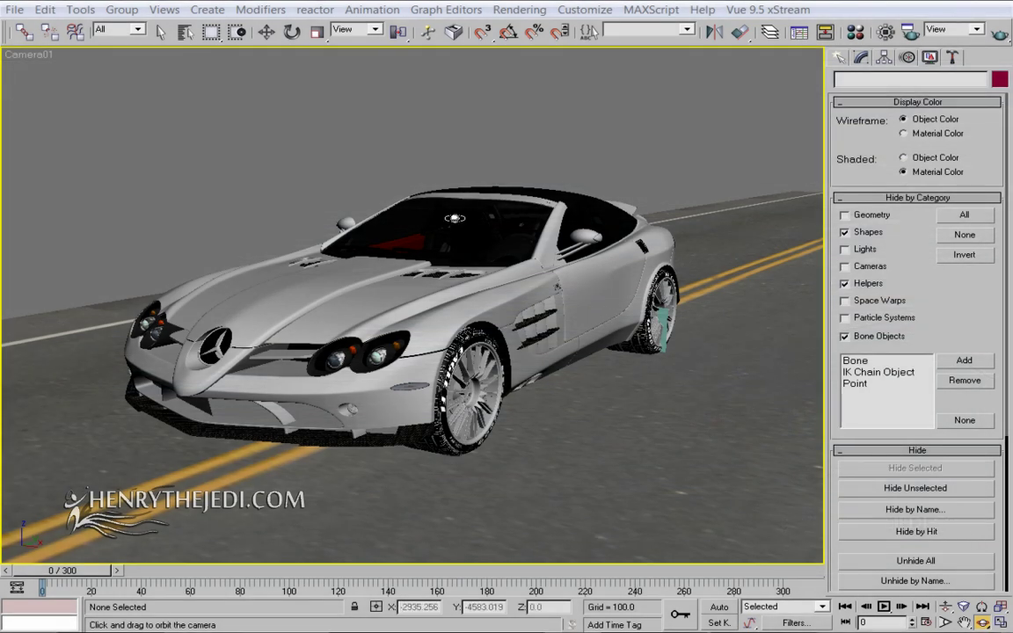
Orbit Camera01 around the car's sides to a high rear-left view and scrub to frame 174
{"action": "left_click_drag", "start_coordinate": [473, 276], "coordinate": [361, 311]}
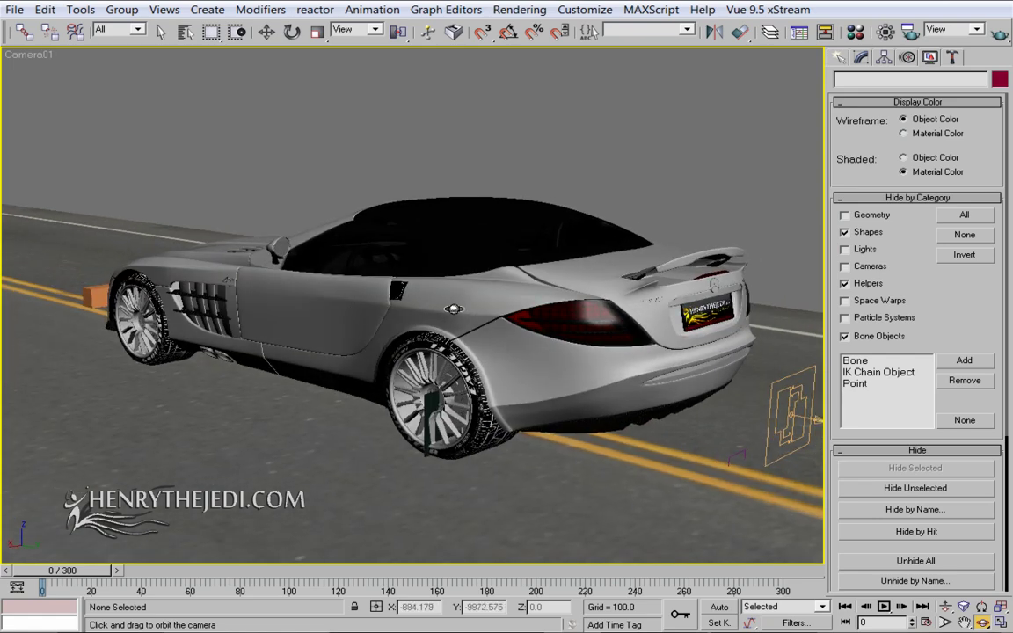
{"action": "left_click_drag", "start_coordinate": [453, 309], "coordinate": [655, 311]}
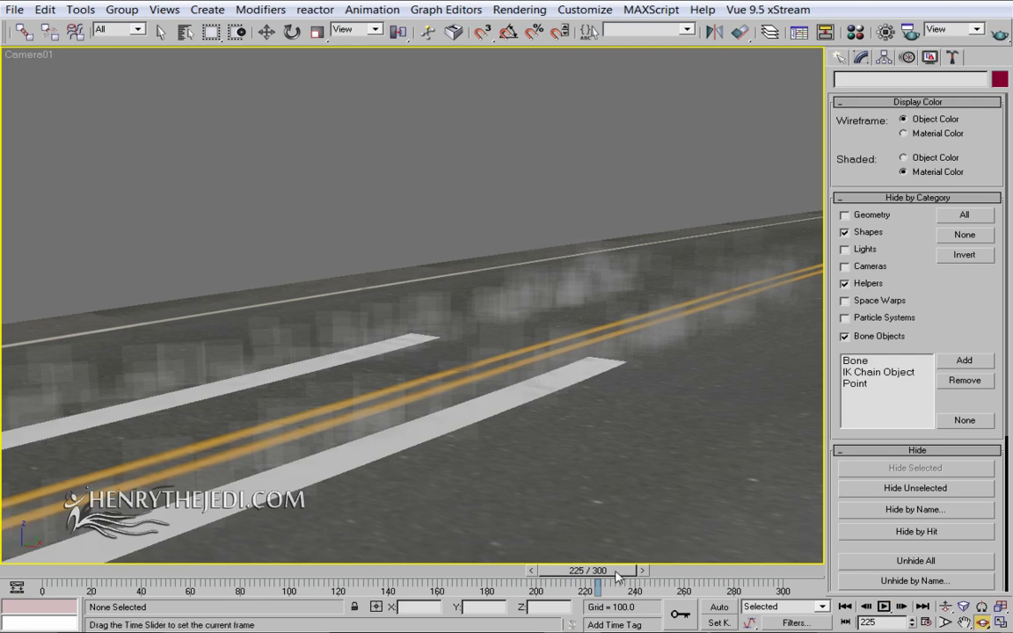
{"action": "left_click_drag", "start_coordinate": [618, 576], "coordinate": [230, 574]}
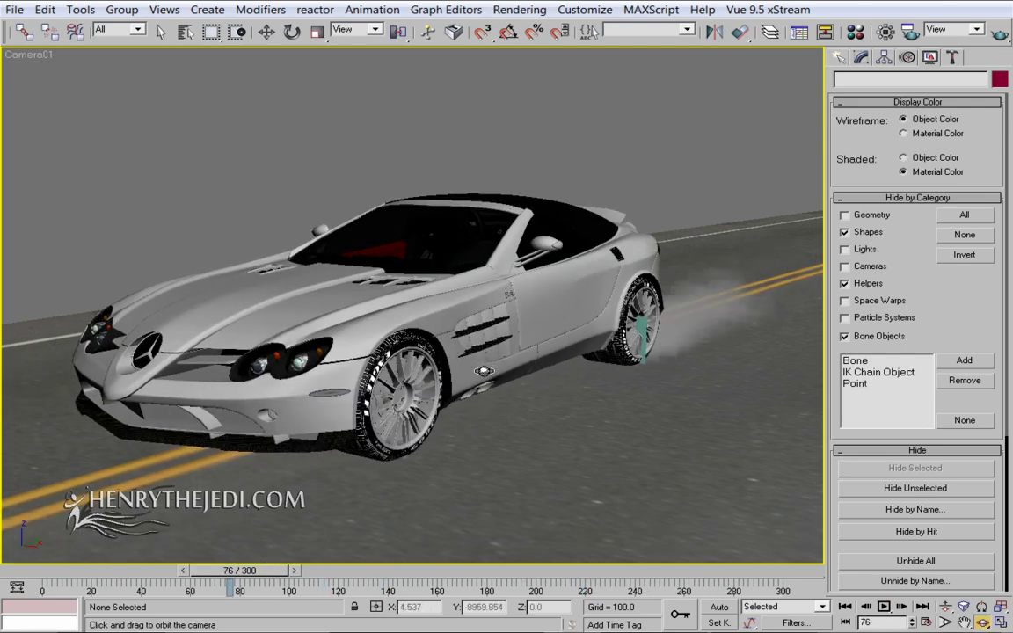
{"action": "left_click_drag", "start_coordinate": [484, 370], "coordinate": [406, 376]}
{"action": "left_click_drag", "start_coordinate": [450, 341], "coordinate": [194, 618]}
{"action": "left_click_drag", "start_coordinate": [230, 572], "coordinate": [469, 572]}
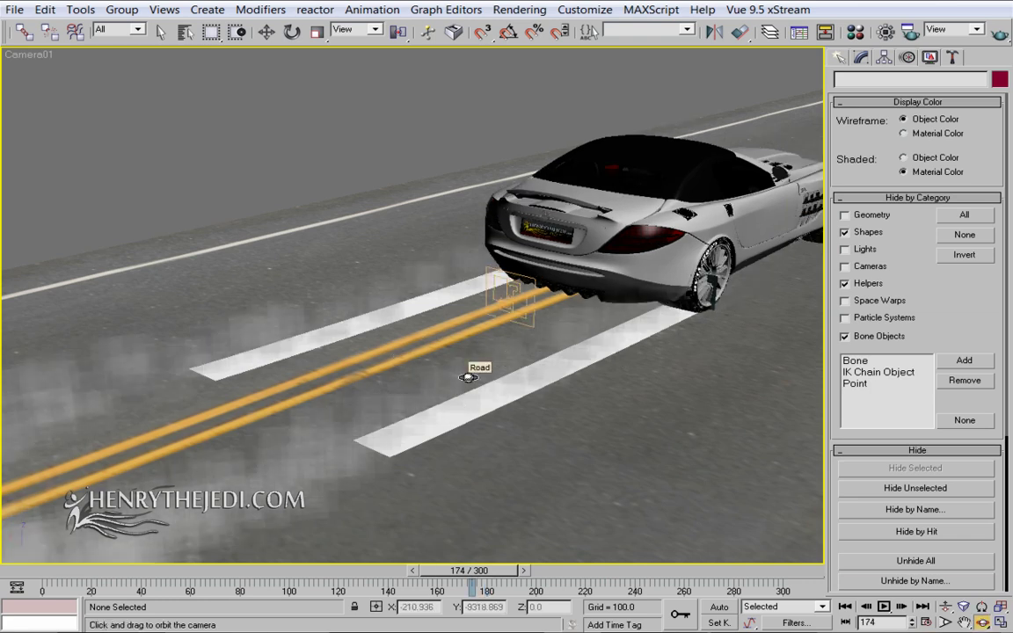
Render Camera01 frame 174 at 1280×720, inspect the skid marks and smoke, then close the render
{"action": "key", "text": "shift+q"}
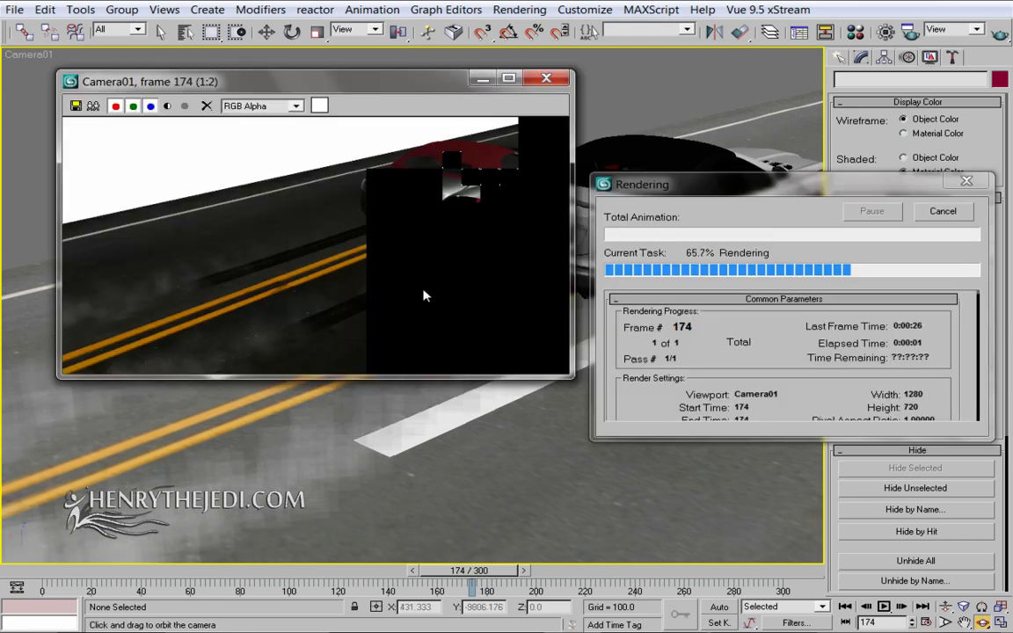
{"action": "left_click_drag", "start_coordinate": [566, 376], "coordinate": [857, 600]}
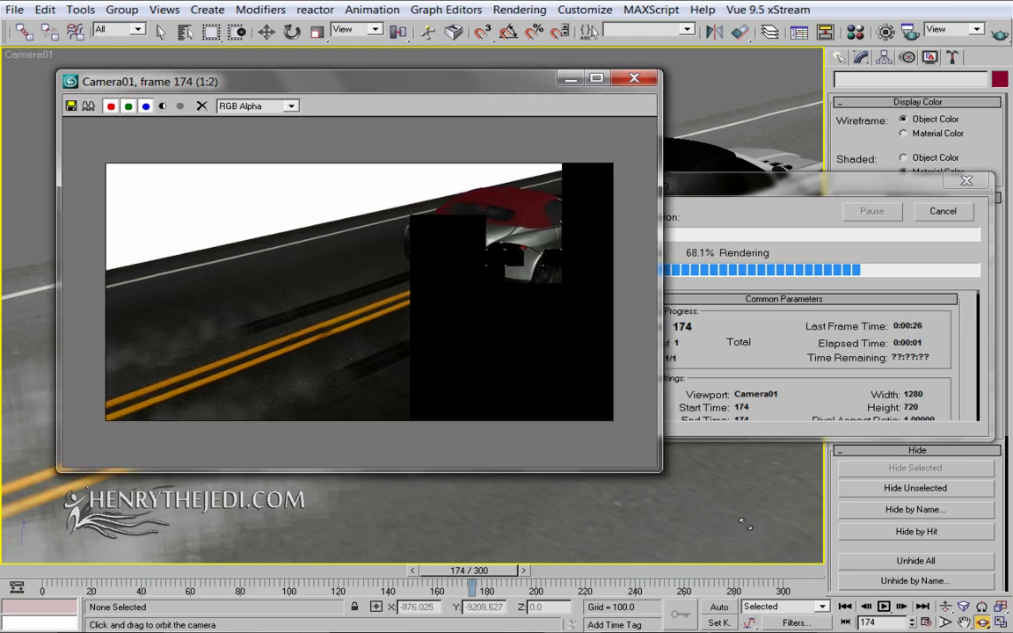
{"action": "scroll", "coordinate": [491, 359], "scroll_direction": "up", "scroll_amount": 1}
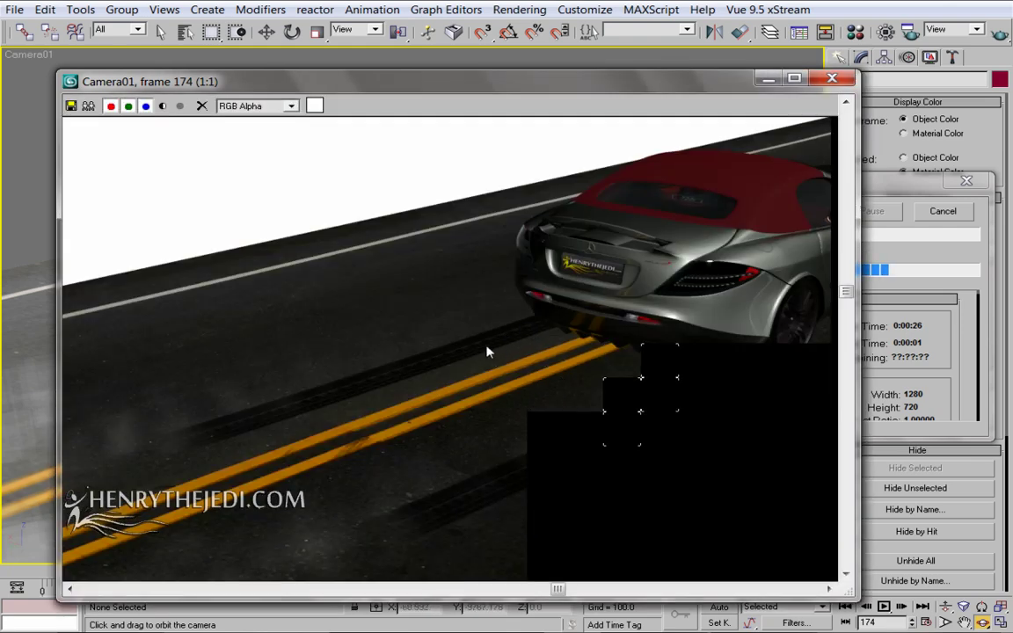
{"action": "left_click_drag", "start_coordinate": [652, 85], "coordinate": [655, 33]}
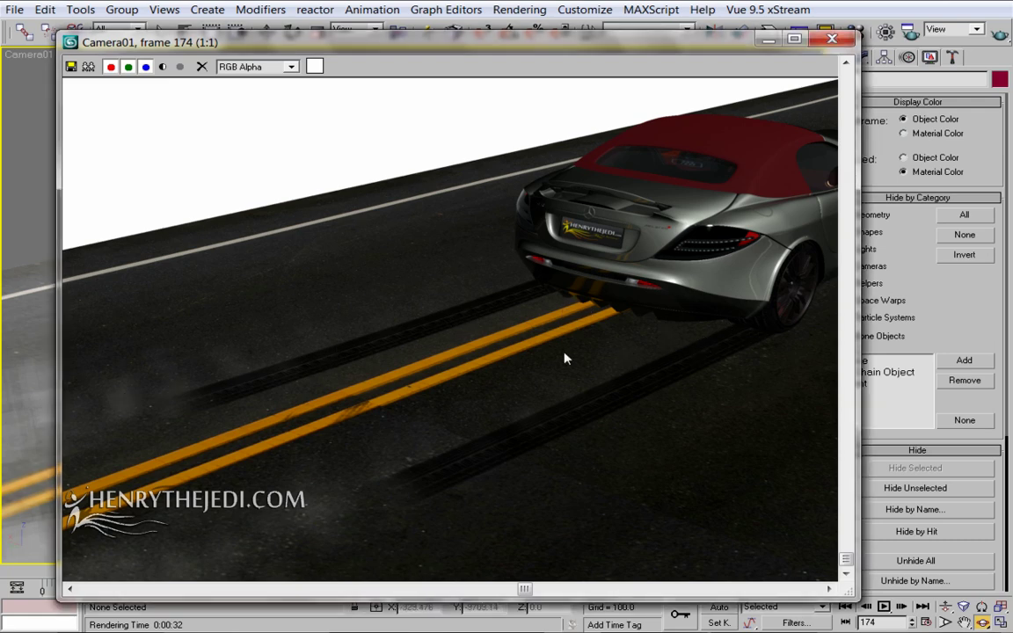
{"action": "left_click", "coordinate": [829, 41]}
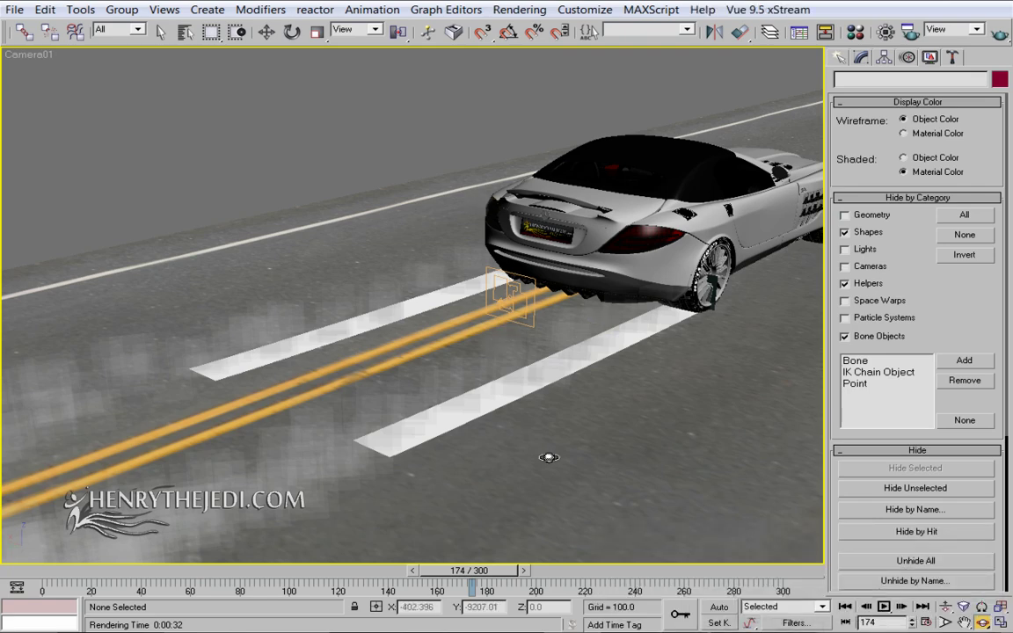
Orbit Camera01 from a low side view round the front-left to the car's rear
{"action": "middle_click_drag", "start_coordinate": [590, 400], "coordinate": [403, 332], "text": "alt"}
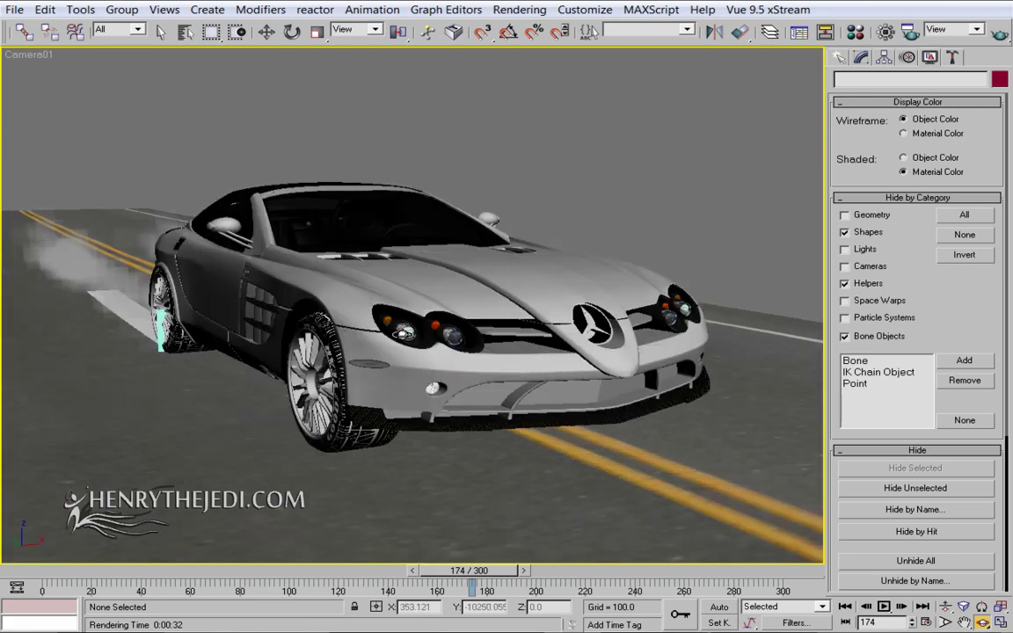
{"action": "mouse_move", "coordinate": [475, 343]}
{"action": "middle_mouse_down", "text": "alt"}
{"action": "mouse_move", "coordinate": [421, 312]}
{"action": "mouse_move", "coordinate": [342, 329]}
{"action": "mouse_move", "coordinate": [472, 324]}
{"action": "middle_mouse_up", "text": "alt"}
{"action": "scroll", "coordinate": [472, 324], "scroll_direction": "down", "scroll_amount": 3}
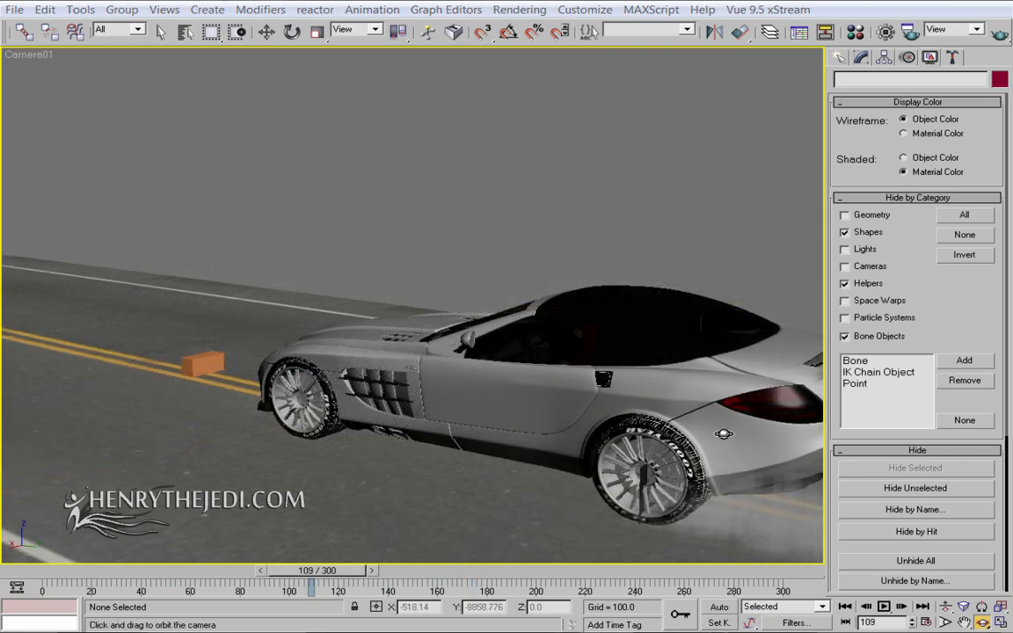
{"action": "left_click_drag", "start_coordinate": [658, 352], "coordinate": [299, 498]}
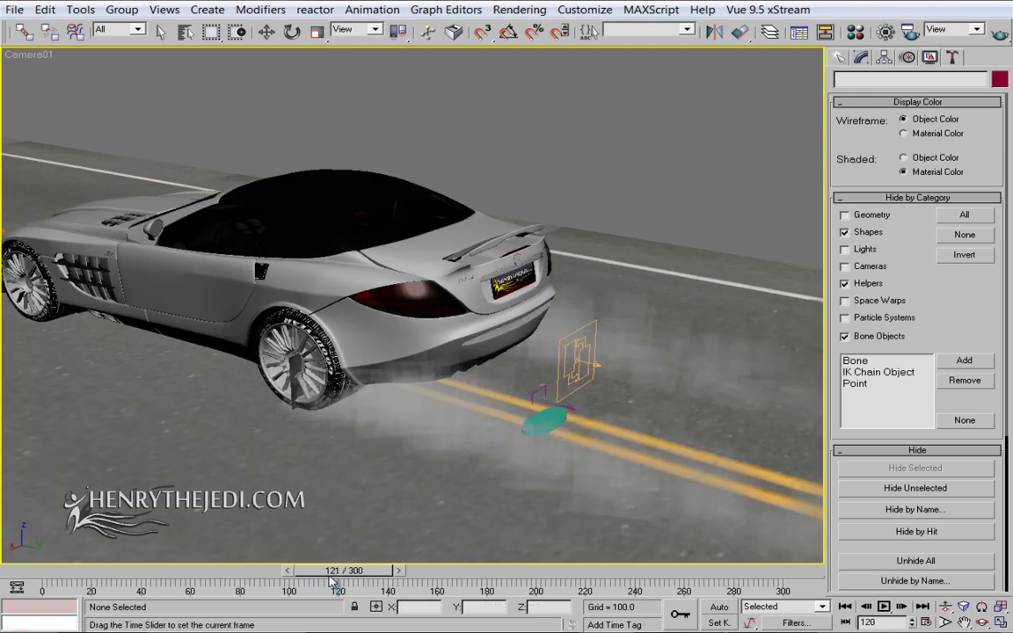
Advance the animation toward frame 196, tilt to a top-down view over the car, and render it
{"action": "left_click_drag", "start_coordinate": [309, 576], "coordinate": [428, 580]}
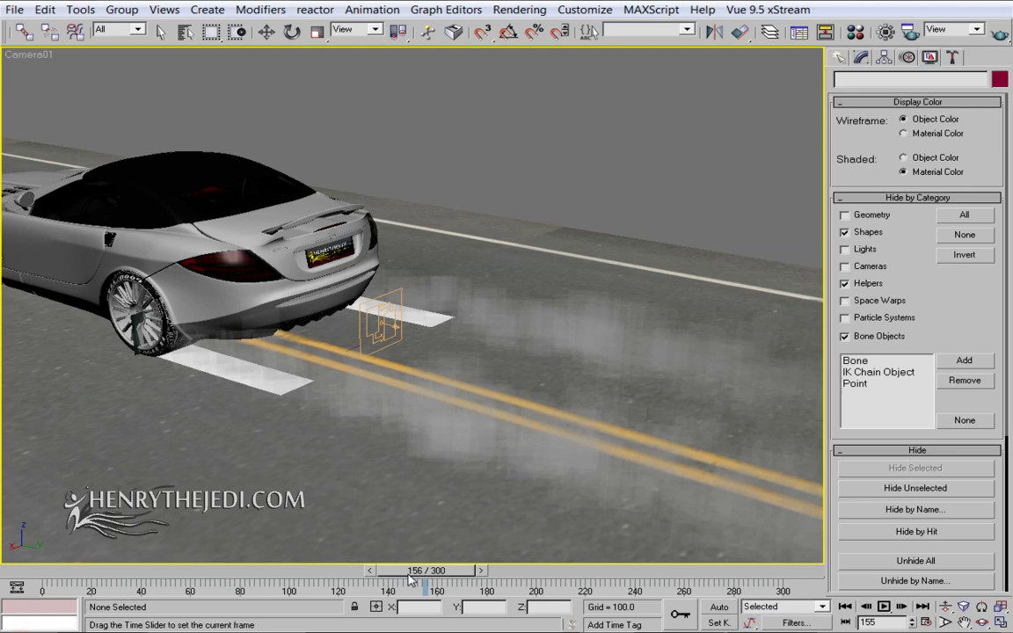
{"action": "left_click_drag", "start_coordinate": [404, 409], "coordinate": [529, 576]}
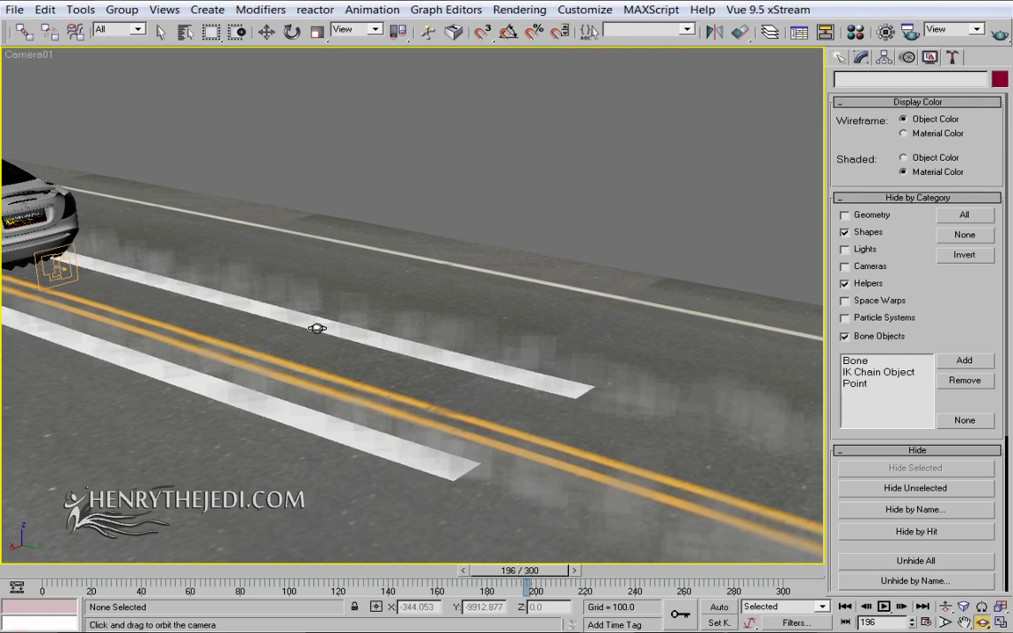
{"action": "middle_click_drag", "start_coordinate": [317, 328], "coordinate": [507, 367]}
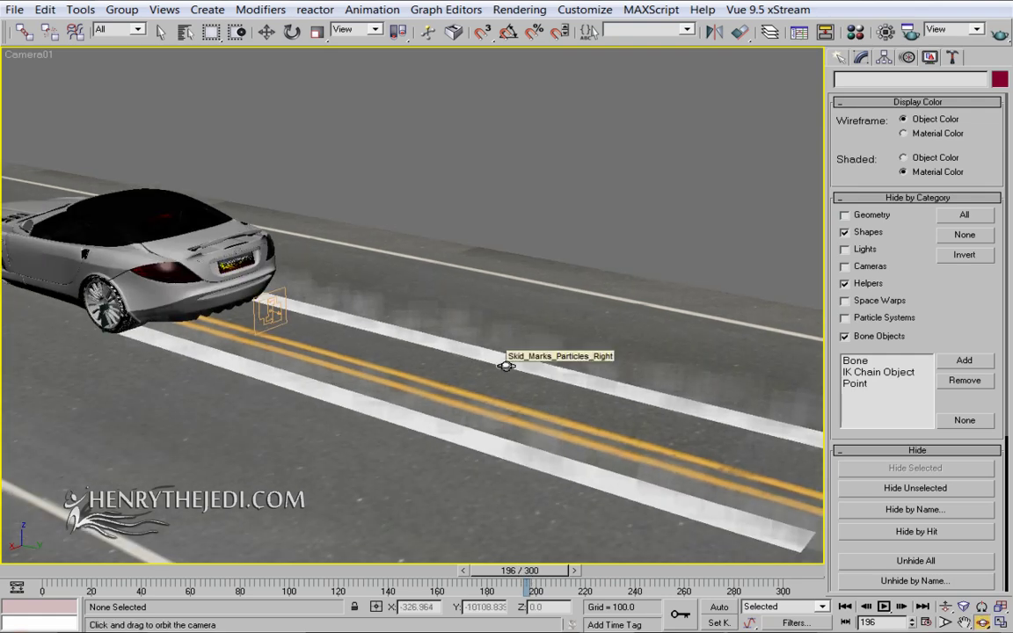
{"action": "left_click_drag", "start_coordinate": [117, 192], "coordinate": [358, 351]}
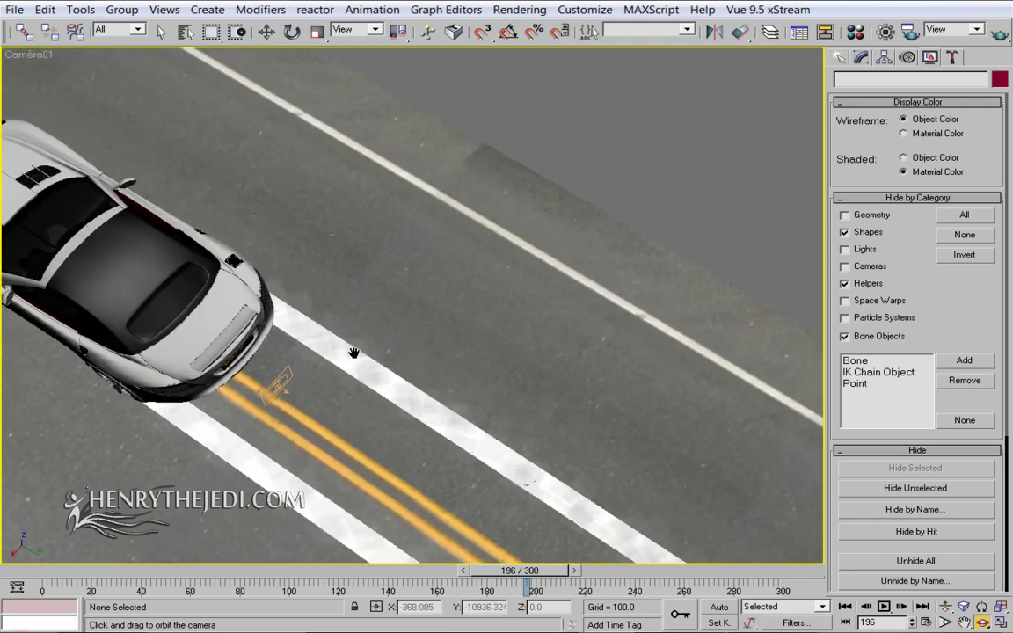
{"action": "middle_click_drag", "start_coordinate": [357, 350], "coordinate": [407, 276]}
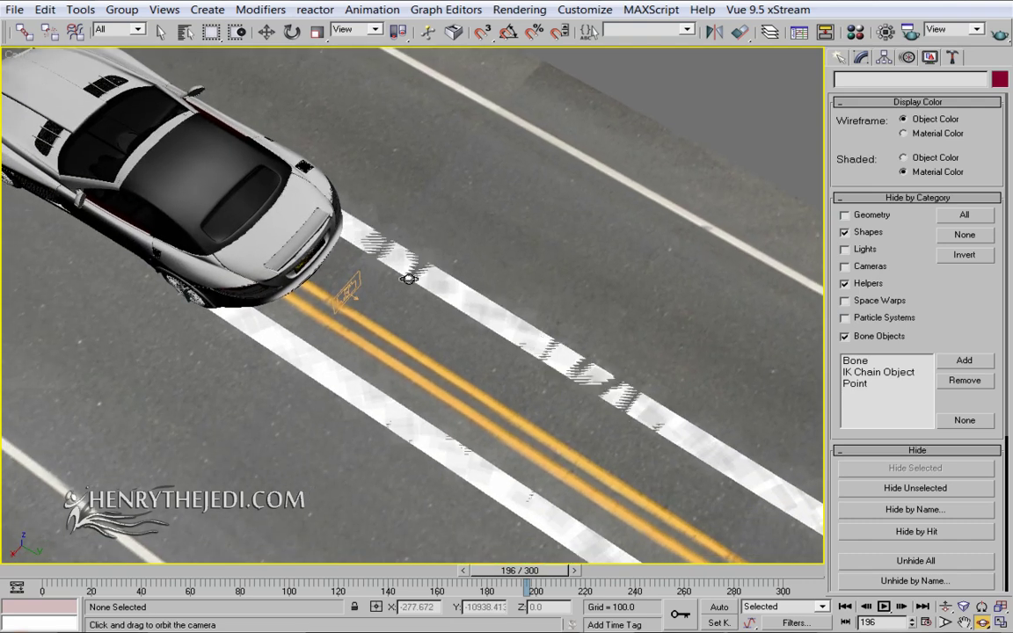
{"action": "key", "text": "shift+q"}
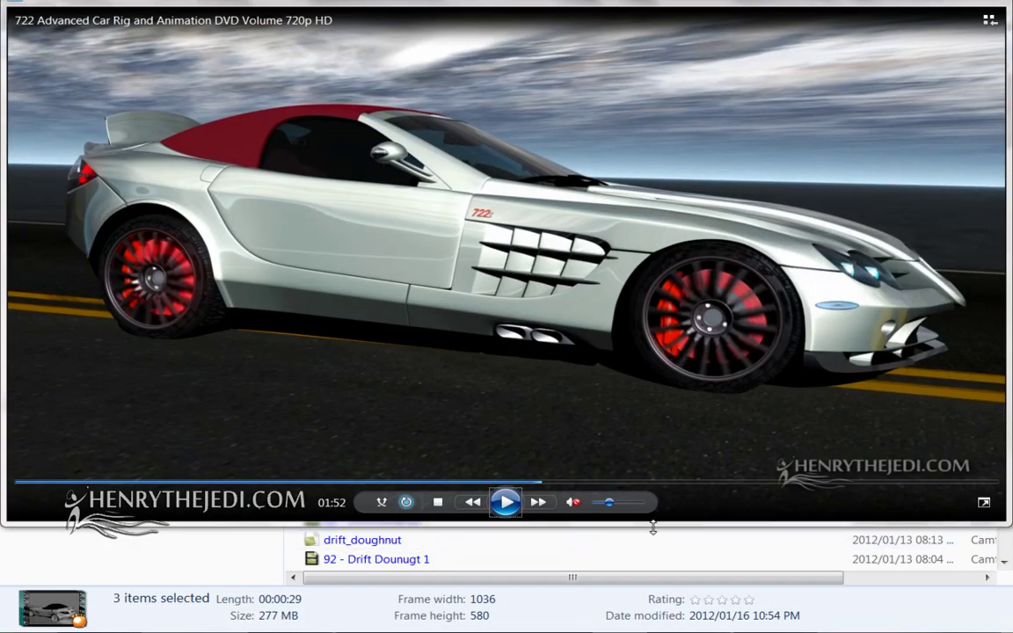
Enlarge the Media Player window to show the 722 preview video bigger
{"action": "left_click_drag", "start_coordinate": [656, 547], "coordinate": [655, 626]}
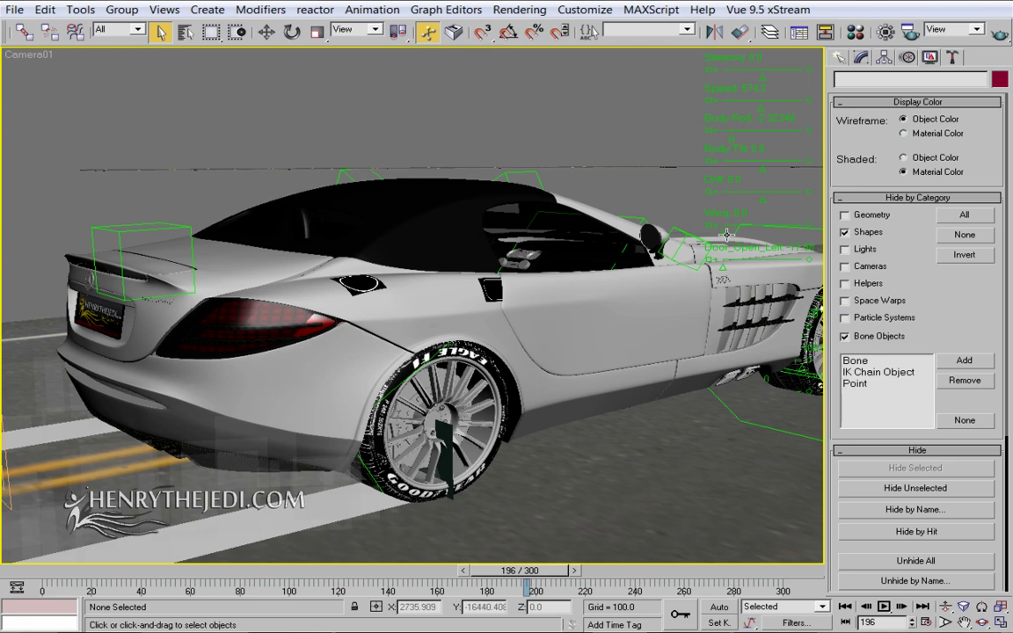
Adjust the Door_Open slider, render frame 196 at 986×600, and raise the rear spoiler steeper
{"action": "left_click_drag", "start_coordinate": [766, 233], "coordinate": [623, 249]}
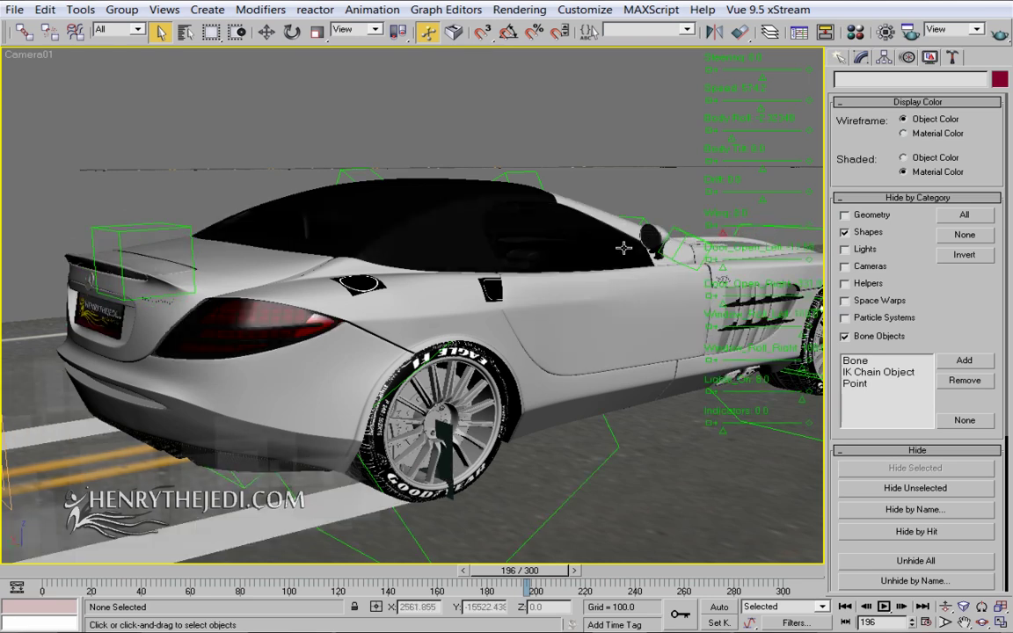
{"action": "left_click", "coordinate": [1000, 39]}
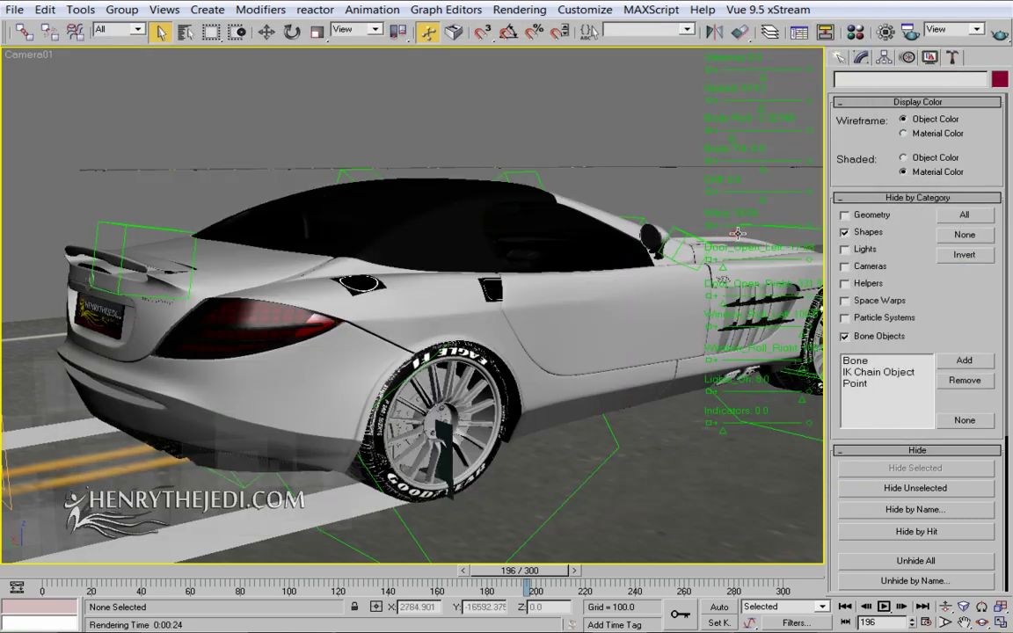
{"action": "left_click_drag", "start_coordinate": [809, 227], "coordinate": [817, 227]}
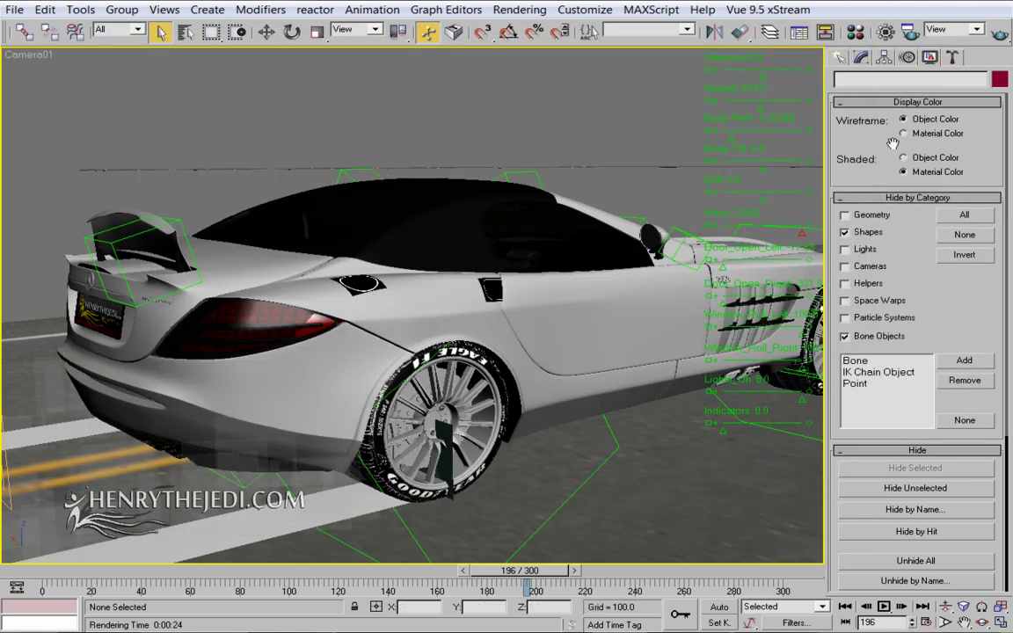
Render frame 196 again with the rear spoiler raised
{"action": "left_click", "coordinate": [992, 37]}
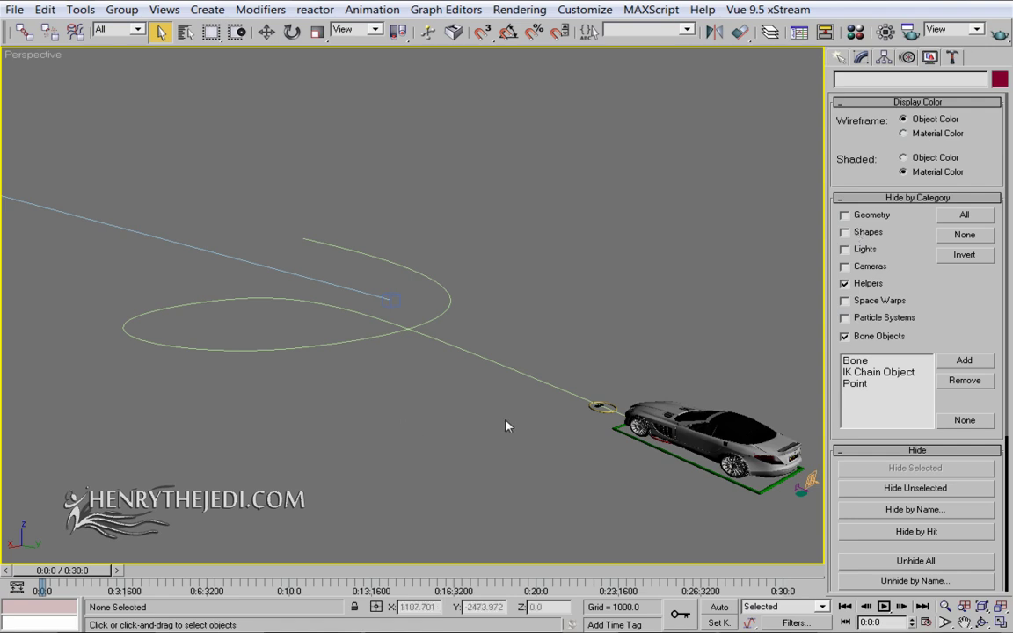
Briefly play the car's looping drift animation, then orbit the Perspective view across the path's circle
{"action": "left_click", "coordinate": [884, 607]}
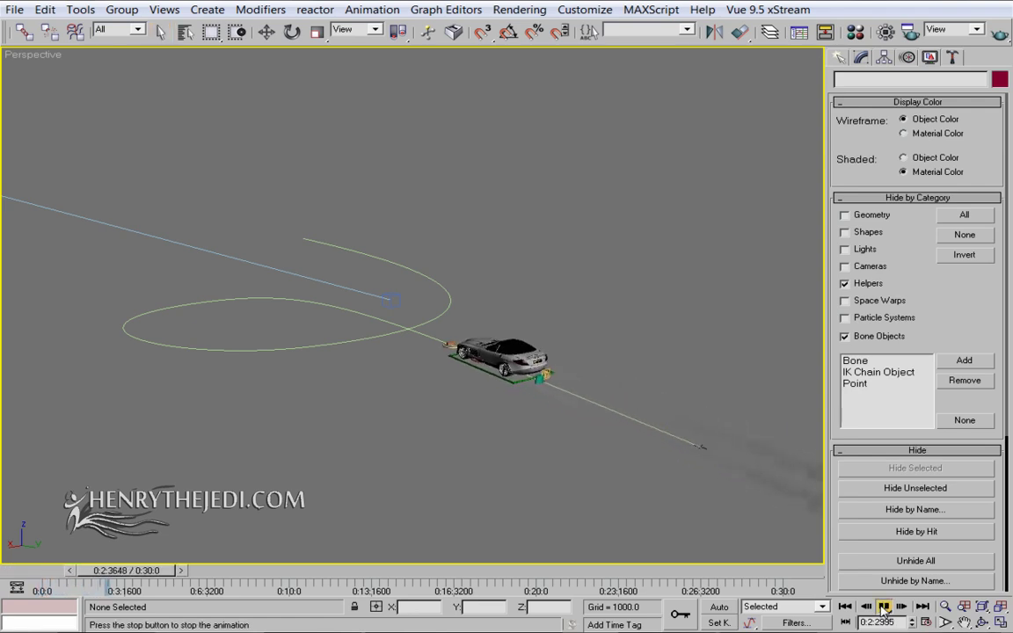
{"action": "left_click", "coordinate": [883, 607]}
{"action": "left_click", "coordinate": [982, 622]}
{"action": "left_click_drag", "start_coordinate": [413, 317], "coordinate": [408, 281]}
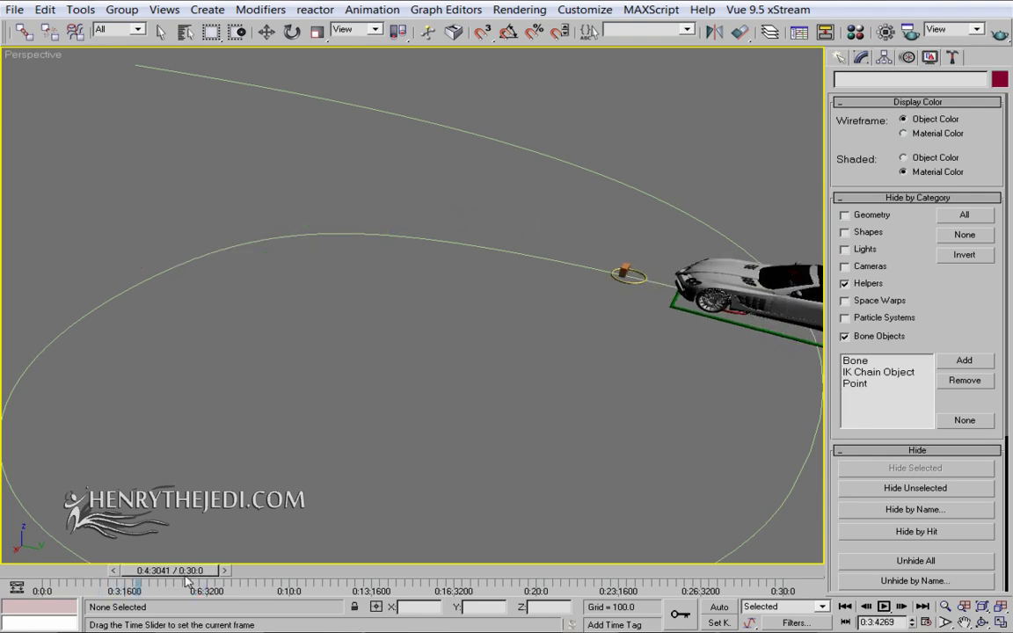
Replay the animation, stopping at 0:6:1850, then orbit, zoom and pan to frame the car
{"action": "left_click", "coordinate": [983, 622]}
{"action": "left_click", "coordinate": [884, 607]}
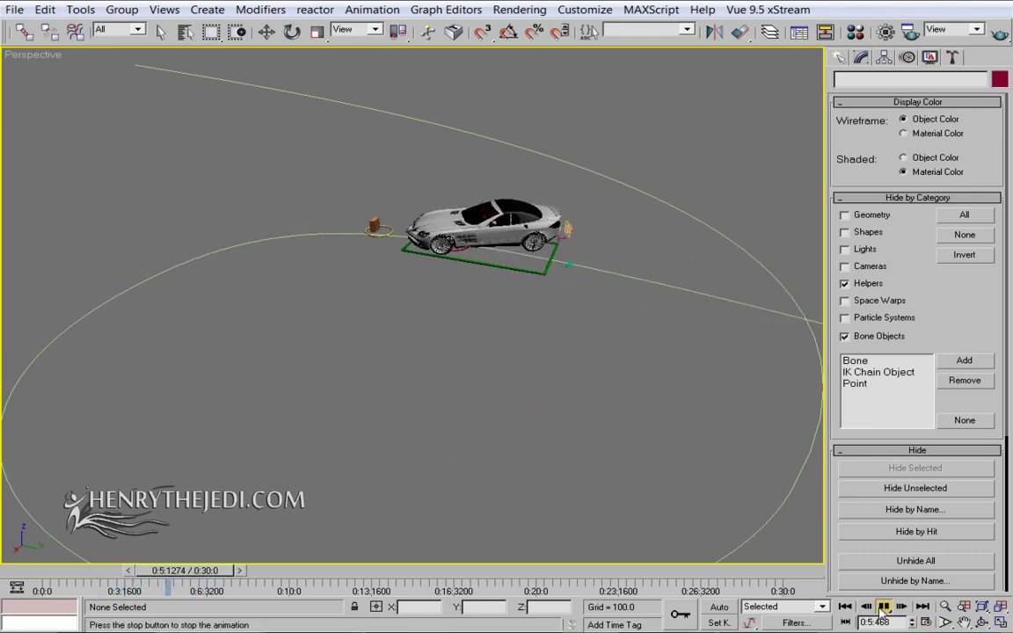
{"action": "left_click", "coordinate": [884, 607]}
{"action": "left_click_drag", "start_coordinate": [423, 298], "coordinate": [204, 359]}
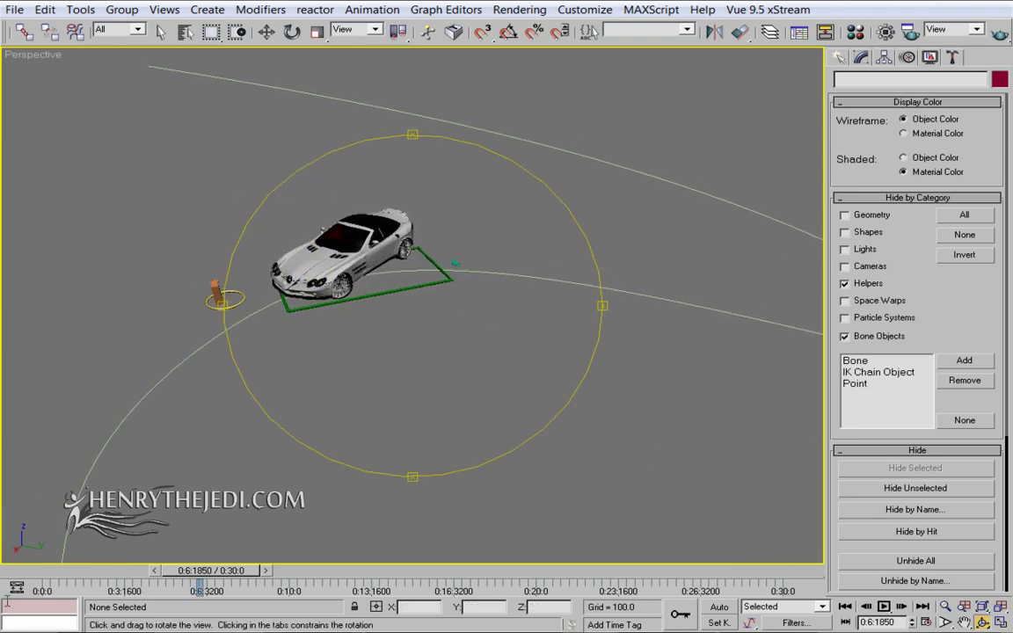
{"action": "left_click", "coordinate": [946, 621]}
{"action": "scroll", "coordinate": [485, 299], "scroll_direction": "up", "scroll_amount": 3}
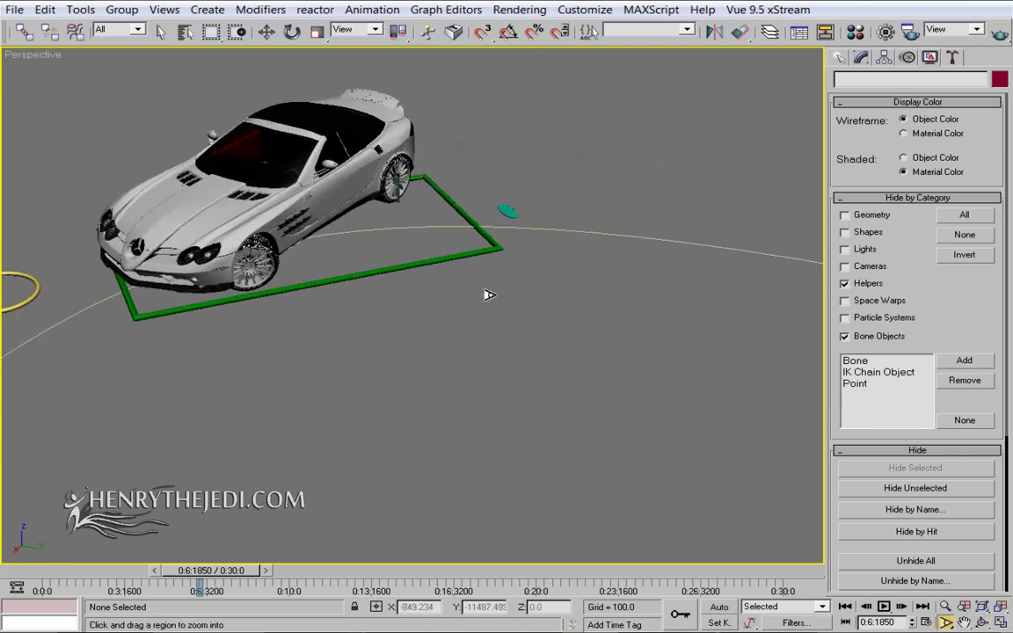
{"action": "scroll", "coordinate": [487, 285], "scroll_direction": "up", "scroll_amount": 5}
{"action": "middle_click_drag", "start_coordinate": [489, 280], "coordinate": [759, 417]}
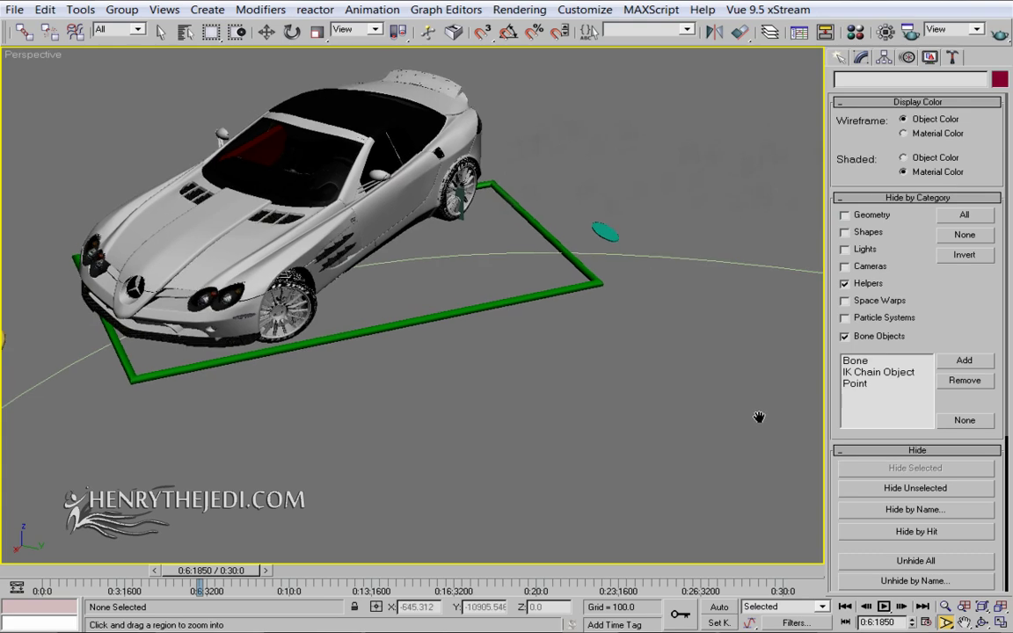
Scrub the time slider from 0:5:2462 back toward the start of the path animation
{"action": "left_click_drag", "start_coordinate": [204, 571], "coordinate": [250, 559]}
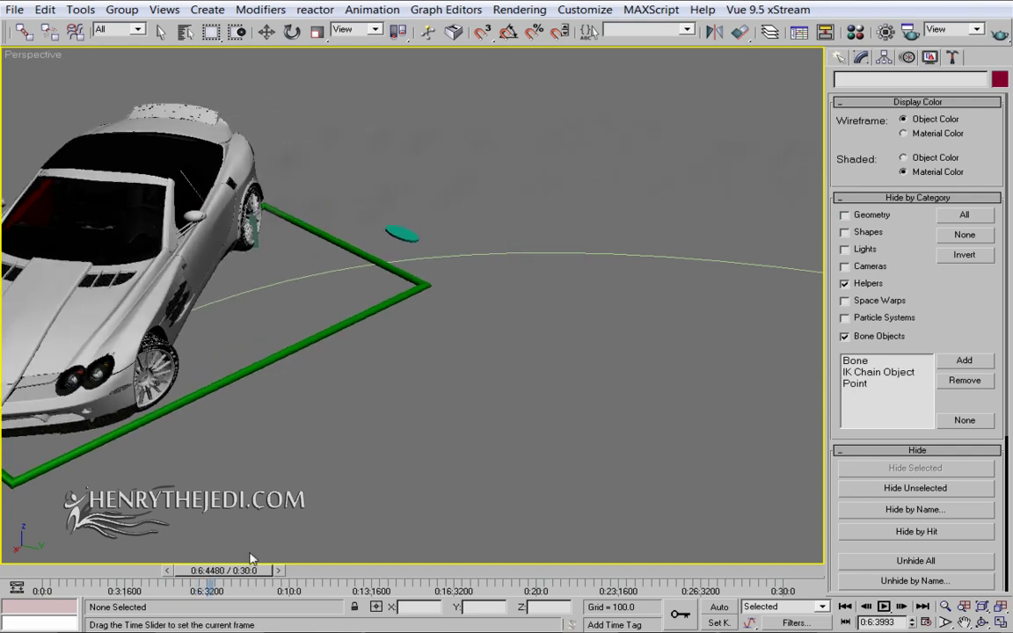
{"action": "scroll", "coordinate": [361, 407], "scroll_direction": "down", "scroll_amount": 6}
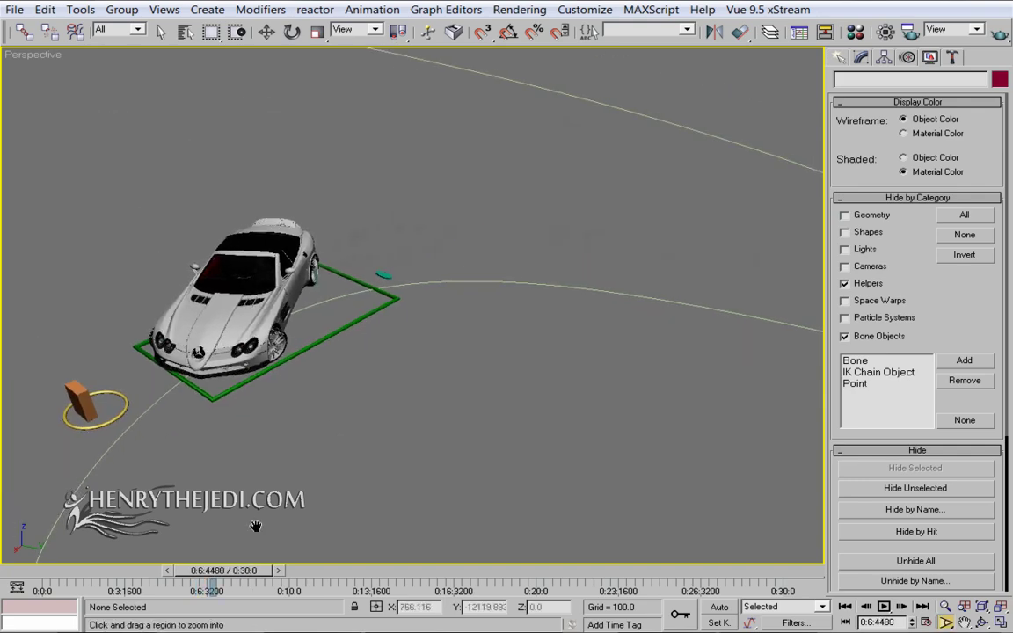
{"action": "left_click_drag", "start_coordinate": [249, 571], "coordinate": [200, 573]}
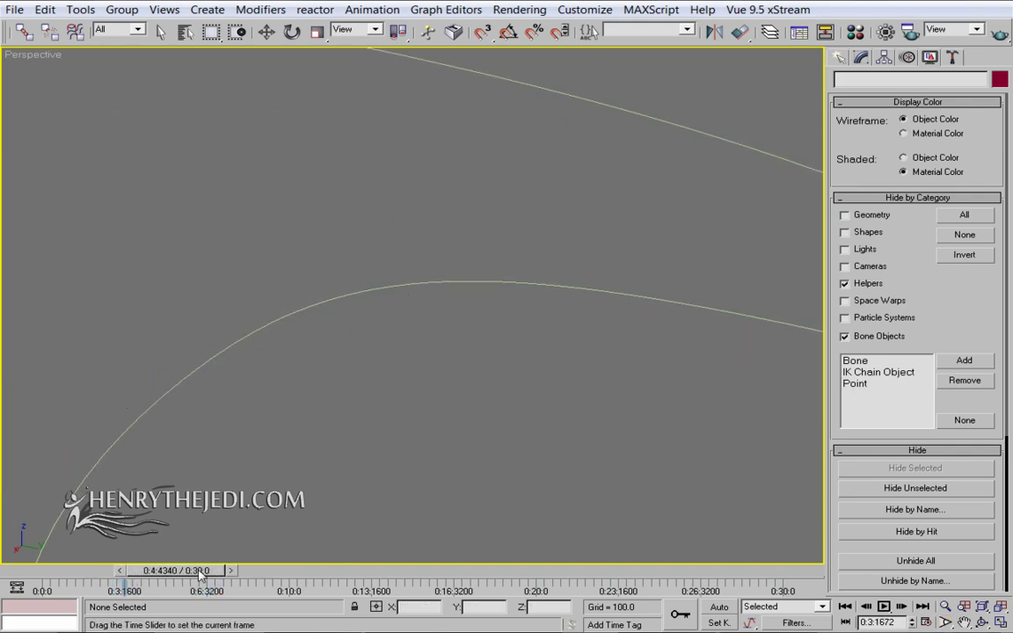
{"action": "key", "text": "ctrl+w"}
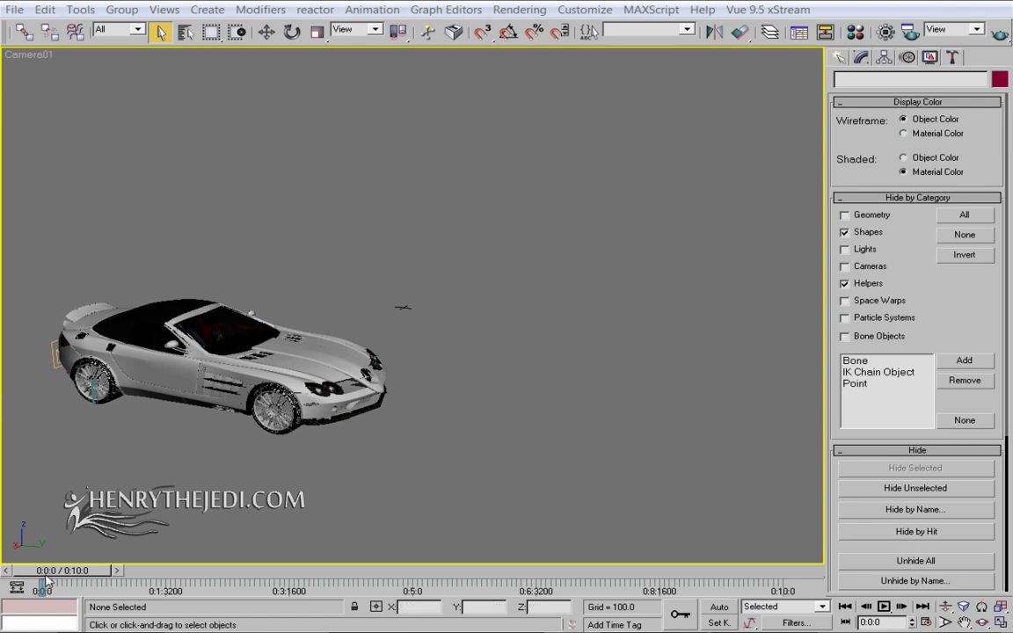
Drag Door_Open_Right and Door_Open_Left fully open, scrub the drift, then rewind to frame 0
{"action": "left_click_drag", "start_coordinate": [64, 583], "coordinate": [488, 585]}
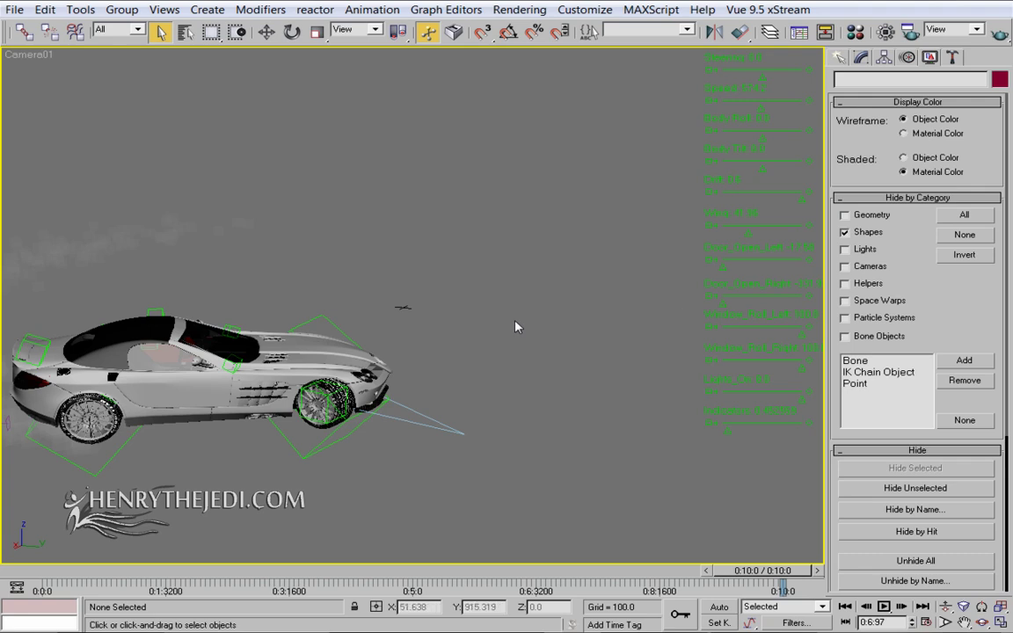
{"action": "left_click_drag", "start_coordinate": [723, 306], "coordinate": [857, 293]}
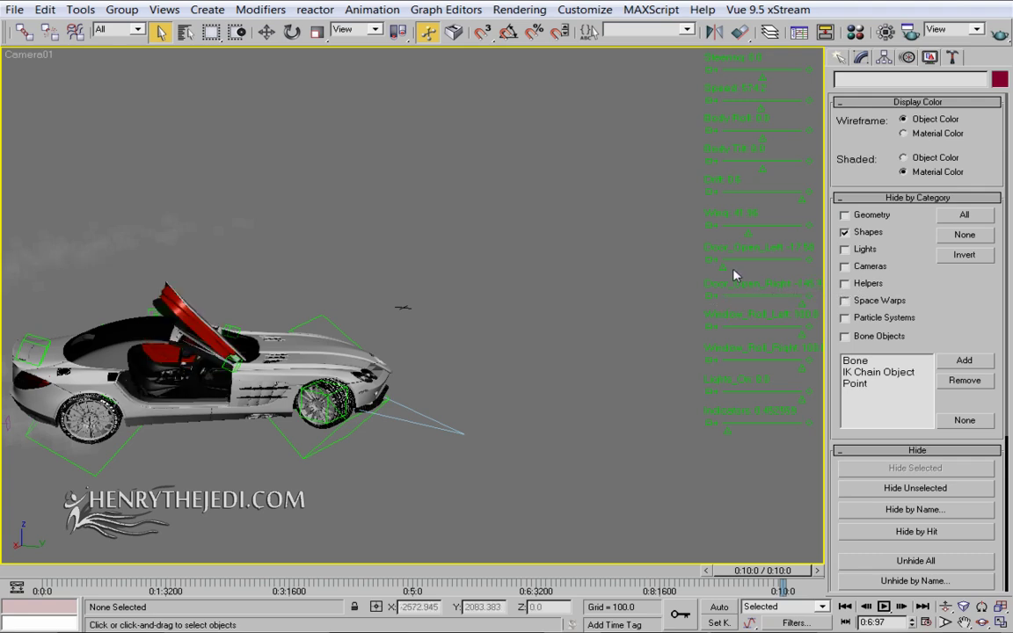
{"action": "left_click_drag", "start_coordinate": [752, 268], "coordinate": [859, 257]}
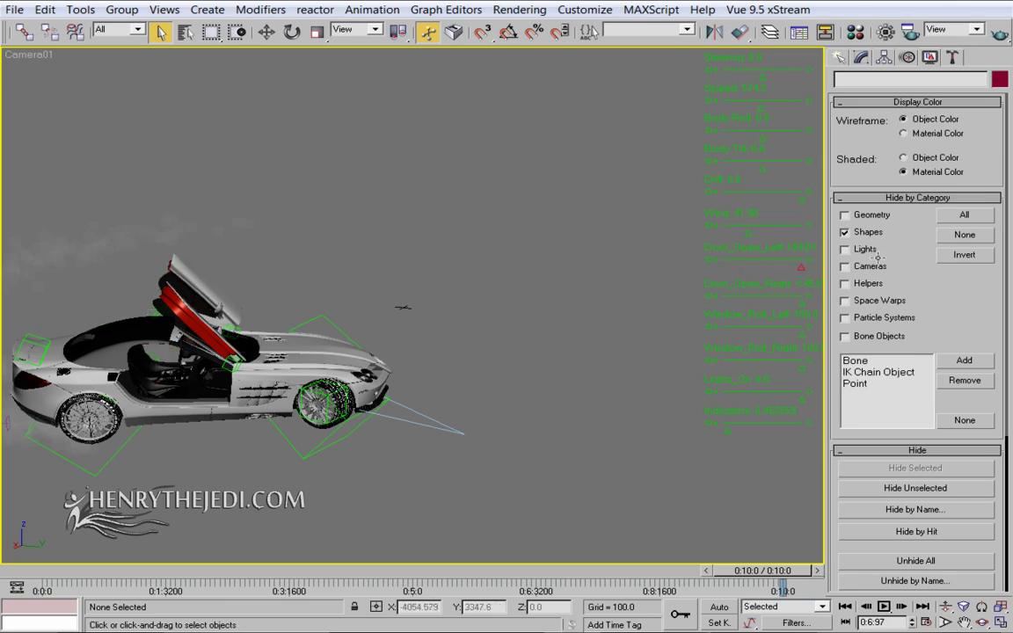
{"action": "left_click_drag", "start_coordinate": [173, 567], "coordinate": [515, 570]}
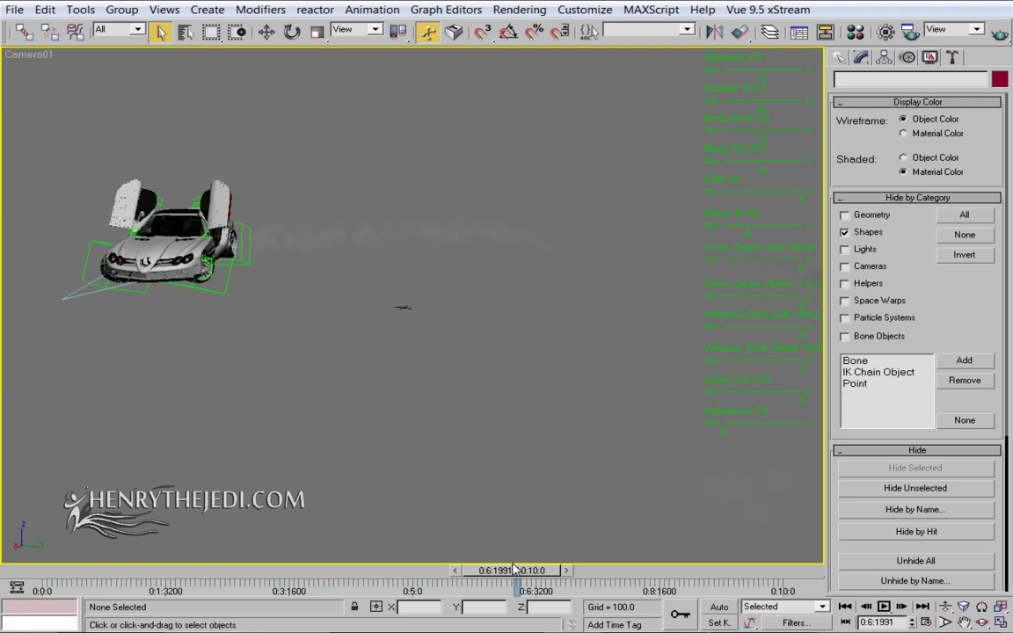
{"action": "left_click_drag", "start_coordinate": [218, 569], "coordinate": [42, 570]}
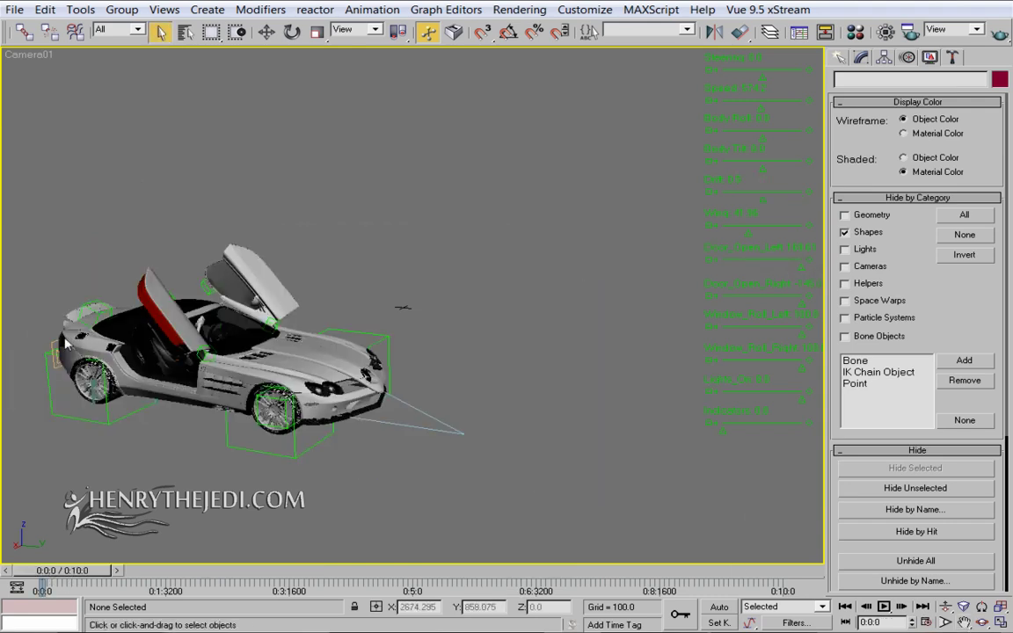
Switch the viewport from Camera01 to a Perspective view
{"action": "right_click", "coordinate": [34, 58]}
{"action": "mouse_move", "coordinate": [111, 75]}
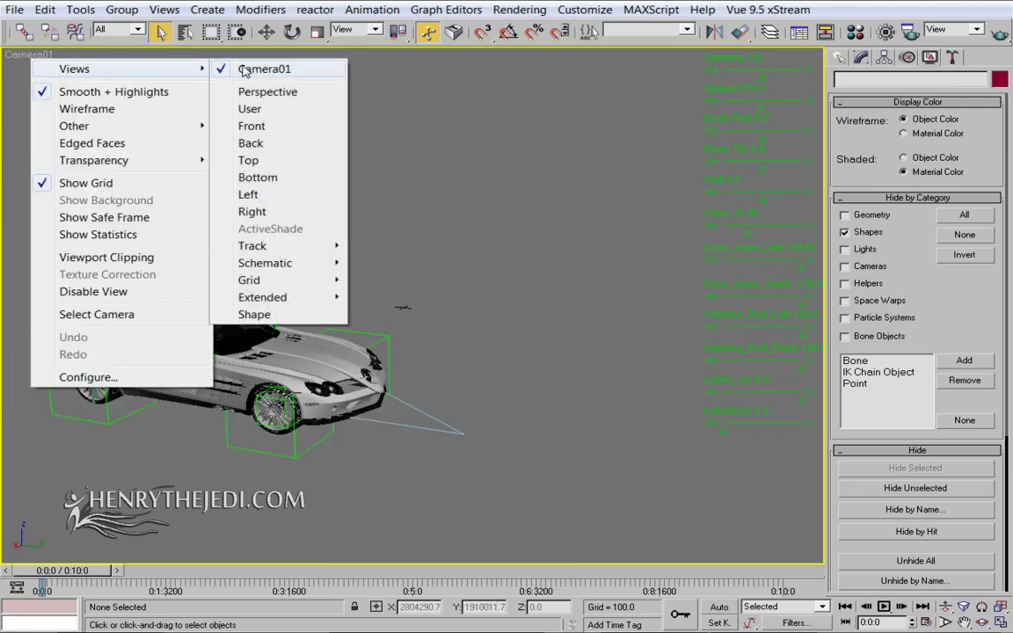
{"action": "left_click", "coordinate": [255, 94]}
Orbit and zoom closely around the car's open doors, then drag the Steering slider to turn the wheels
{"action": "key", "text": "ctrl+r"}
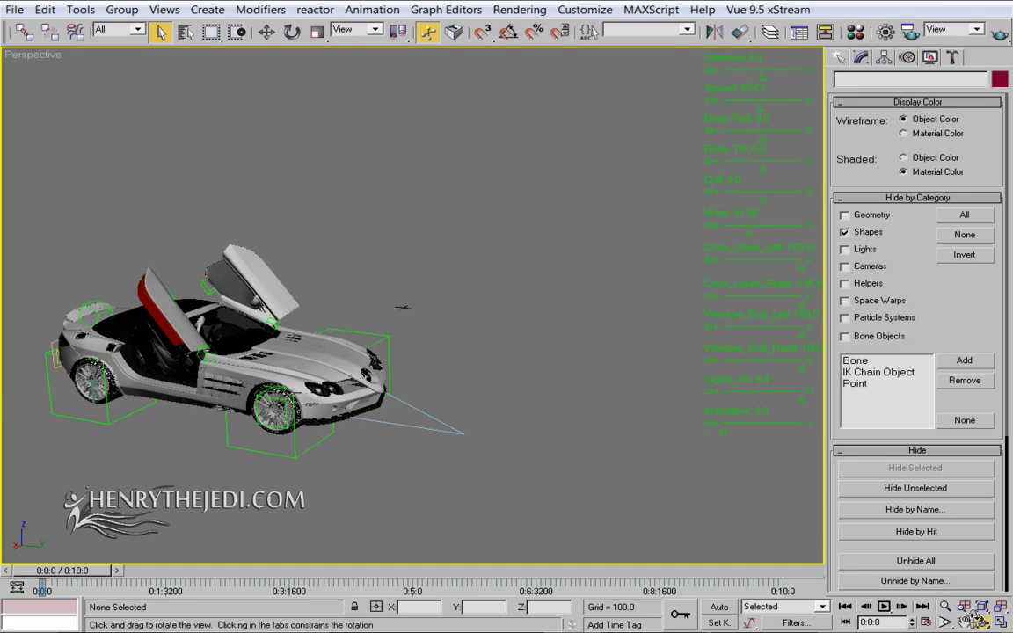
{"action": "left_click_drag", "start_coordinate": [414, 378], "coordinate": [455, 400]}
{"action": "scroll", "coordinate": [351, 308], "scroll_direction": "up", "scroll_amount": 10}
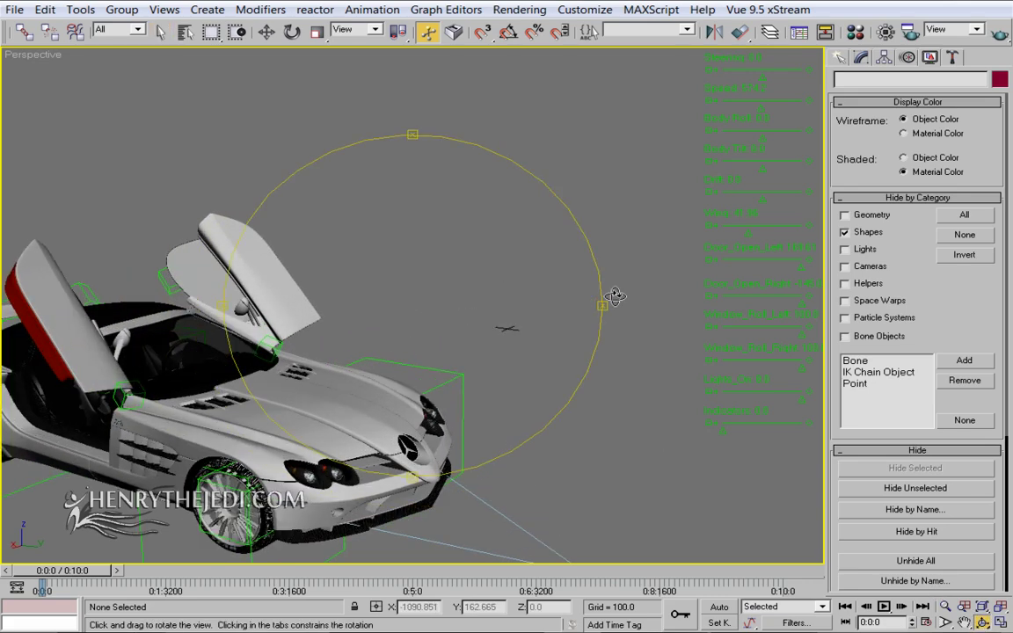
{"action": "left_click_drag", "start_coordinate": [605, 306], "coordinate": [673, 285]}
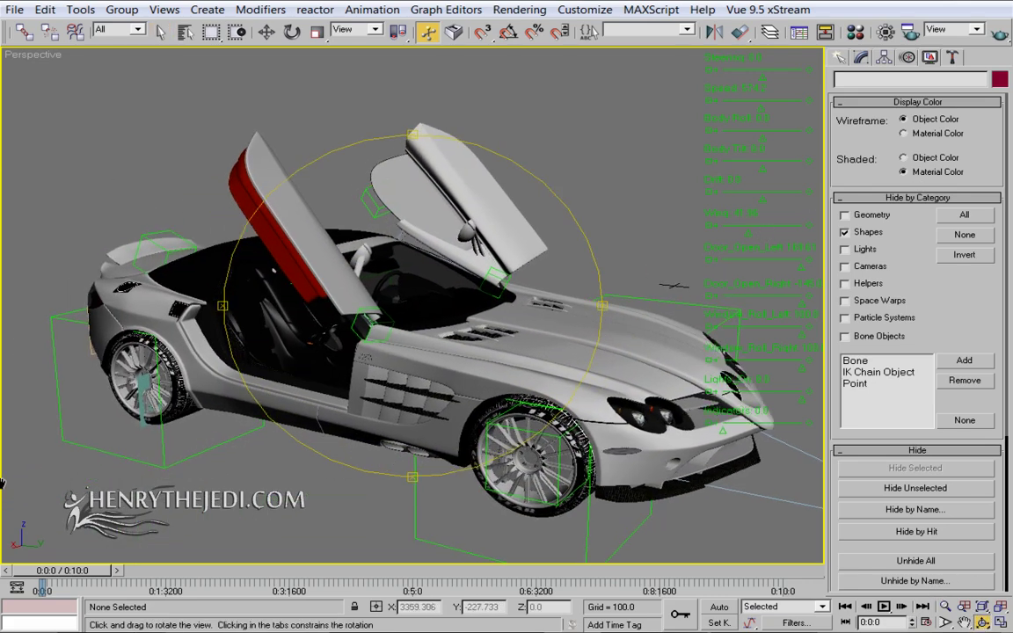
{"action": "middle_click_drag", "start_coordinate": [442, 308], "coordinate": [419, 305]}
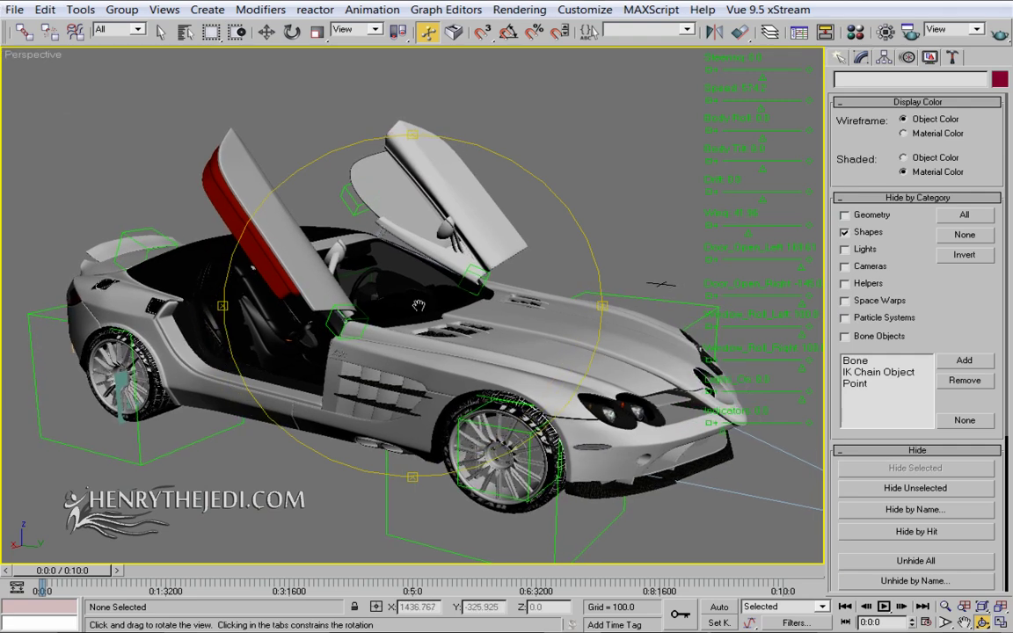
{"action": "left_click", "coordinate": [160, 31]}
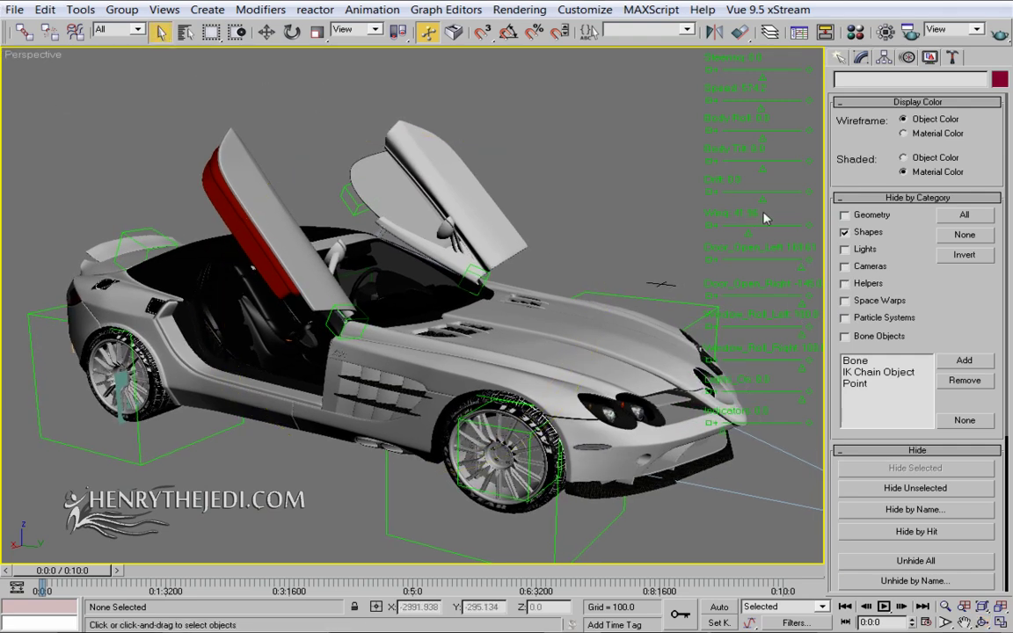
{"action": "middle_click_drag", "start_coordinate": [761, 203], "coordinate": [638, 137], "text": "alt"}
{"action": "mouse_move", "coordinate": [781, 164]}
{"action": "middle_mouse_down", "text": "alt"}
{"action": "mouse_move", "coordinate": [732, 162]}
{"action": "mouse_move", "coordinate": [779, 163]}
{"action": "middle_mouse_up", "text": "alt"}
{"action": "left_click_drag", "start_coordinate": [760, 81], "coordinate": [808, 84]}
Straighten the wheels with Steering, adjust Window_Roll_Right, and orbit around to the car's rear
{"action": "left_click_drag", "start_coordinate": [773, 89], "coordinate": [682, 79]}
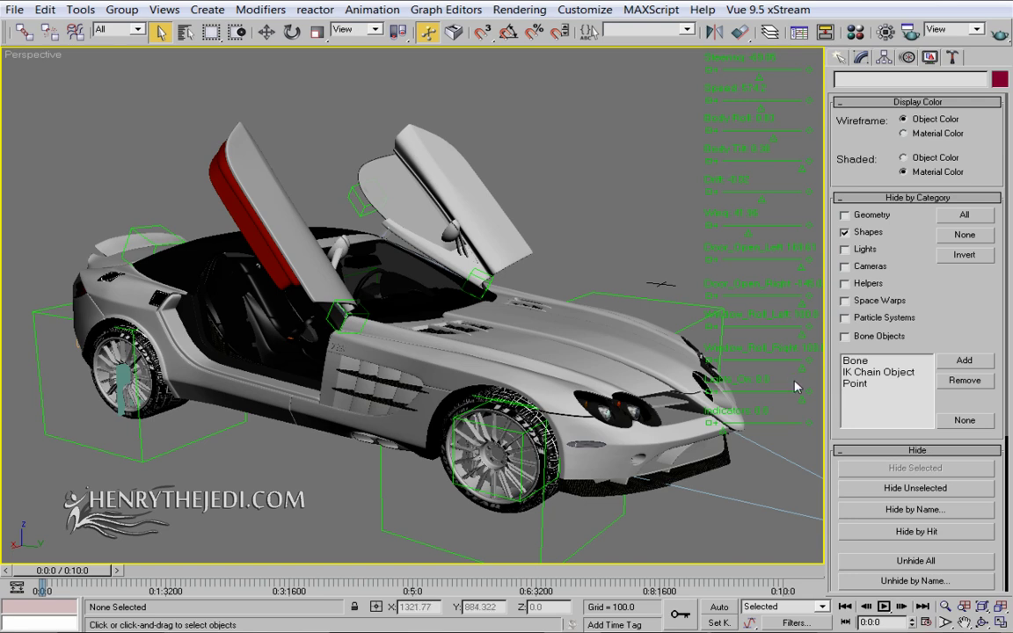
{"action": "left_click_drag", "start_coordinate": [803, 365], "coordinate": [813, 319]}
{"action": "left_click", "coordinate": [984, 622]}
{"action": "left_click_drag", "start_coordinate": [392, 341], "coordinate": [4, 285]}
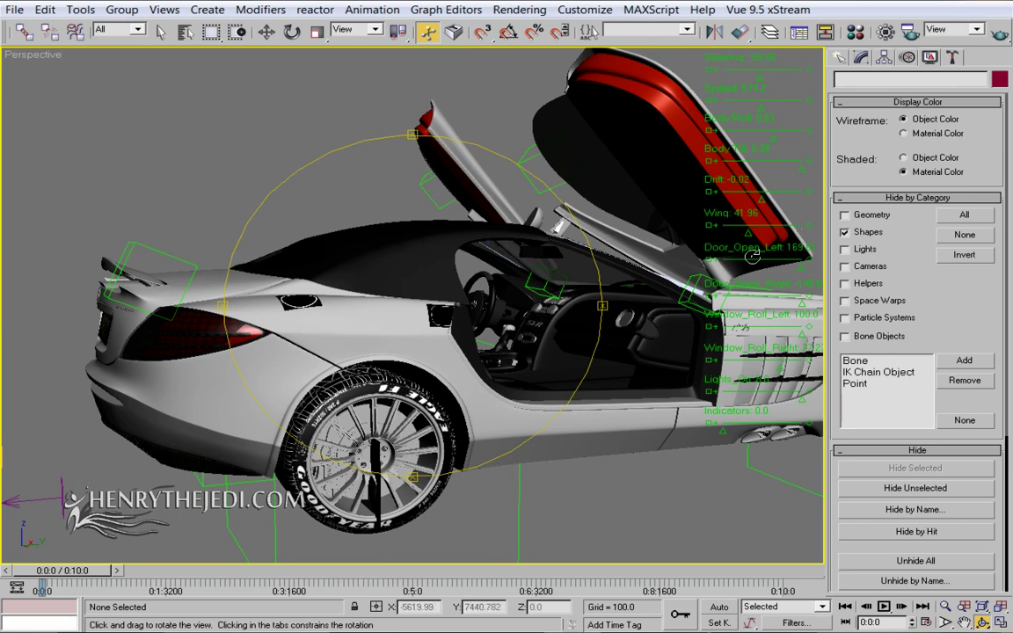
Exit orbiting, drag the Wing slider down to lower the rear wing, and orbit to a near-frontal view
{"action": "right_click", "coordinate": [748, 240]}
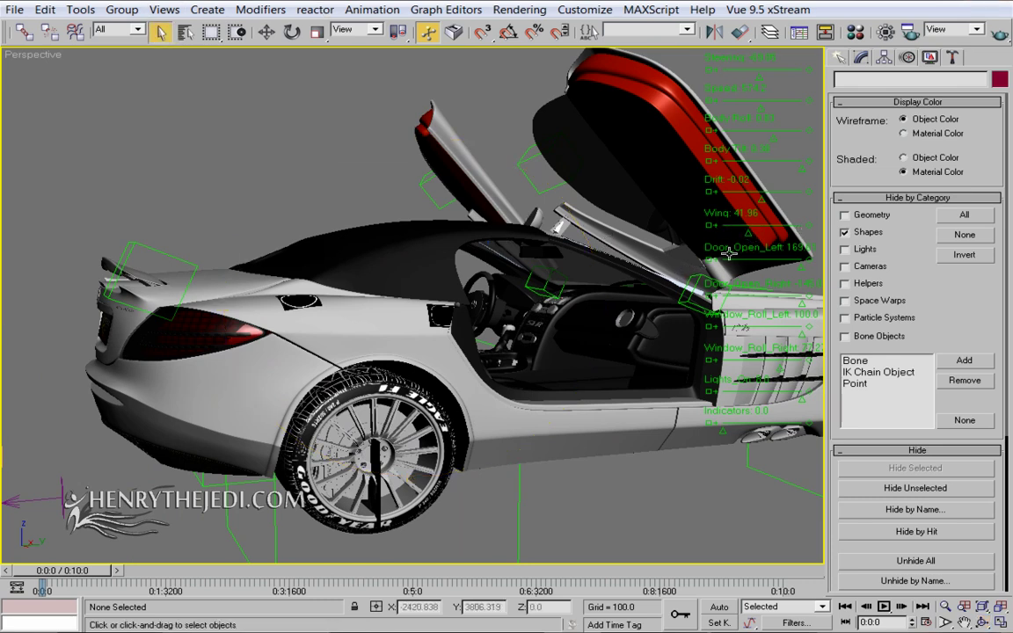
{"action": "left_click_drag", "start_coordinate": [708, 215], "coordinate": [776, 233]}
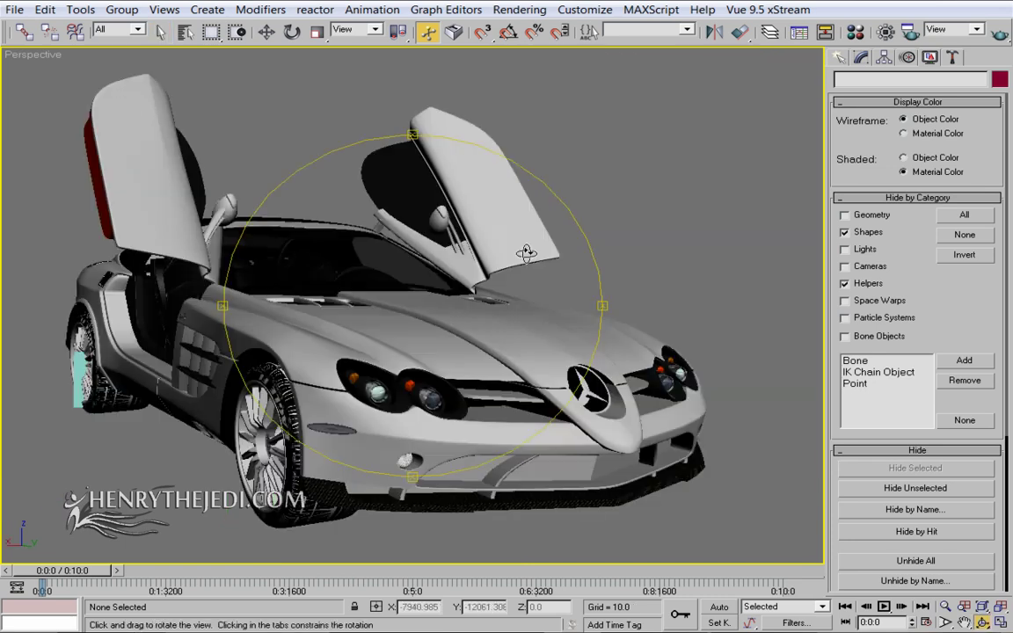
{"action": "left_click_drag", "start_coordinate": [458, 246], "coordinate": [519, 292]}
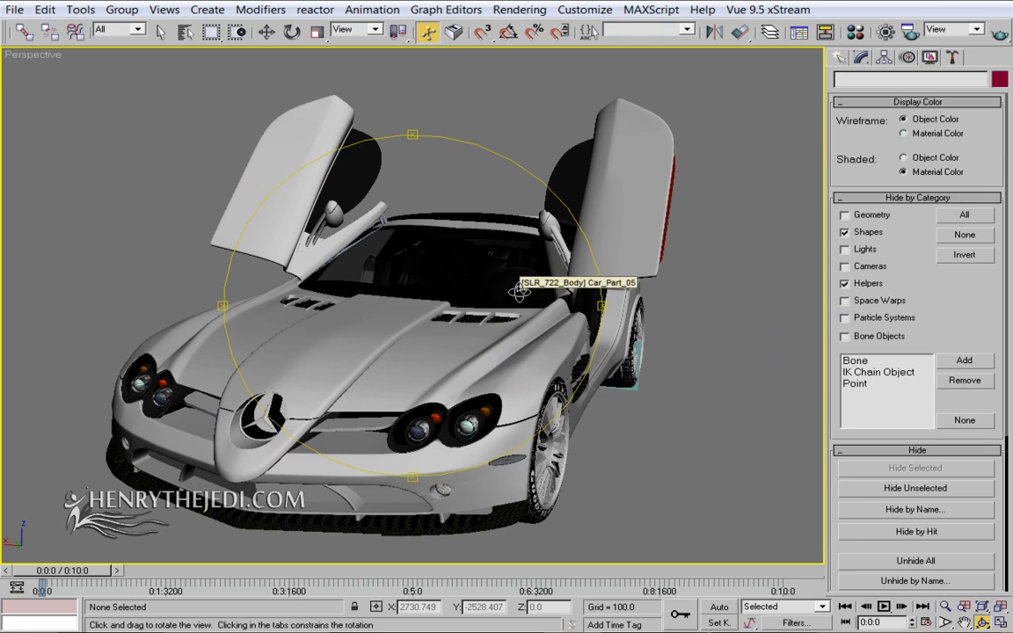